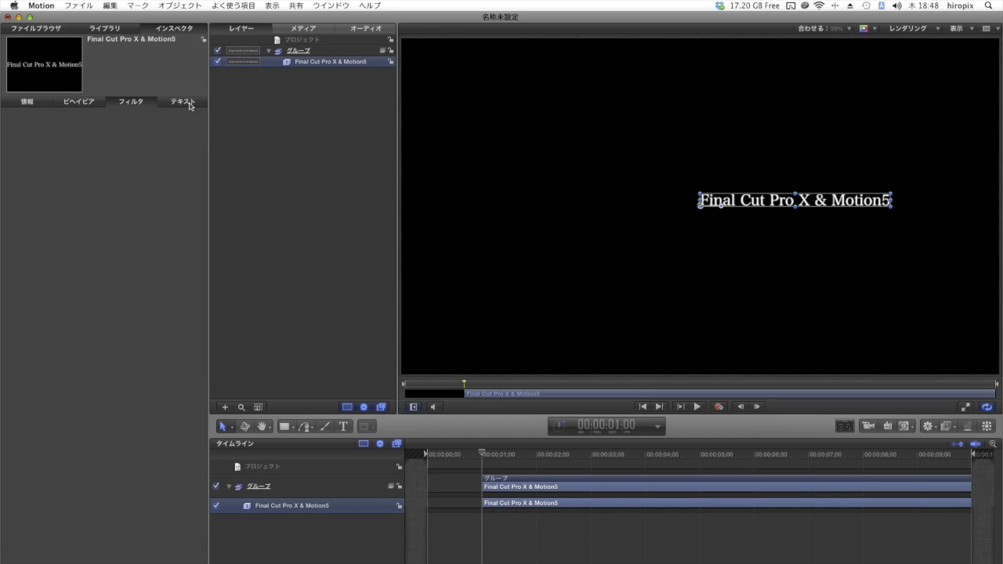
- Show the Final Cut Pro X & Motion5 layer's text format settings: size 48, tracking 0%
{"action": "left_click", "coordinate": [188, 104]}
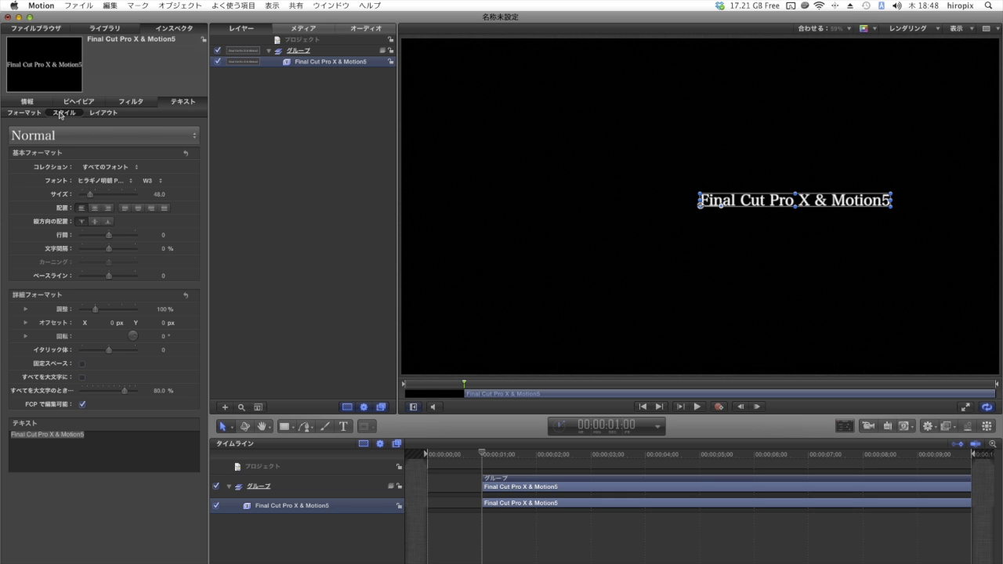
- Look over the Style and Layout settings, then raise the title's text size to 75
{"action": "left_click", "coordinate": [81, 115]}
{"action": "left_click", "coordinate": [100, 116]}
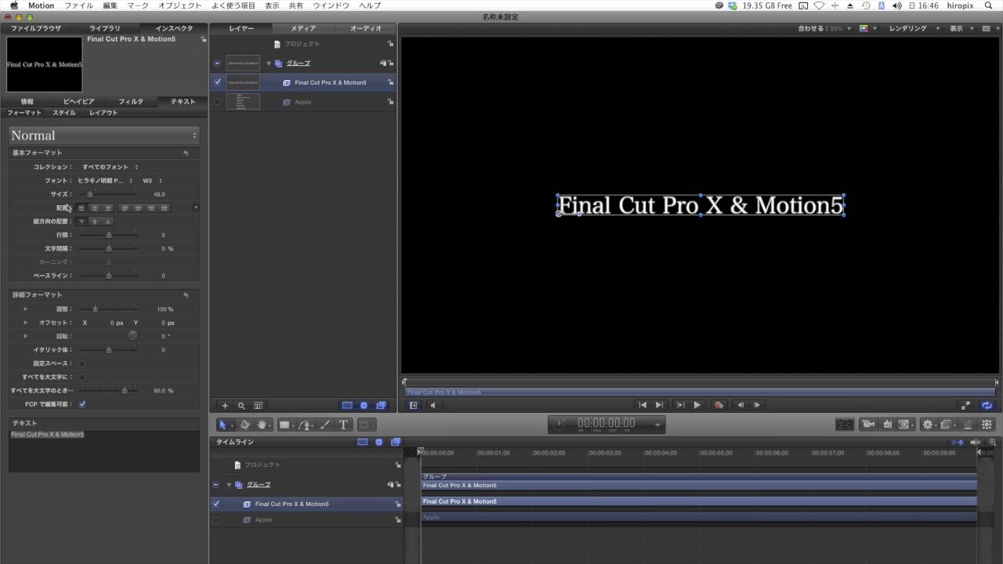
{"action": "left_click_drag", "start_coordinate": [90, 194], "coordinate": [95, 198]}
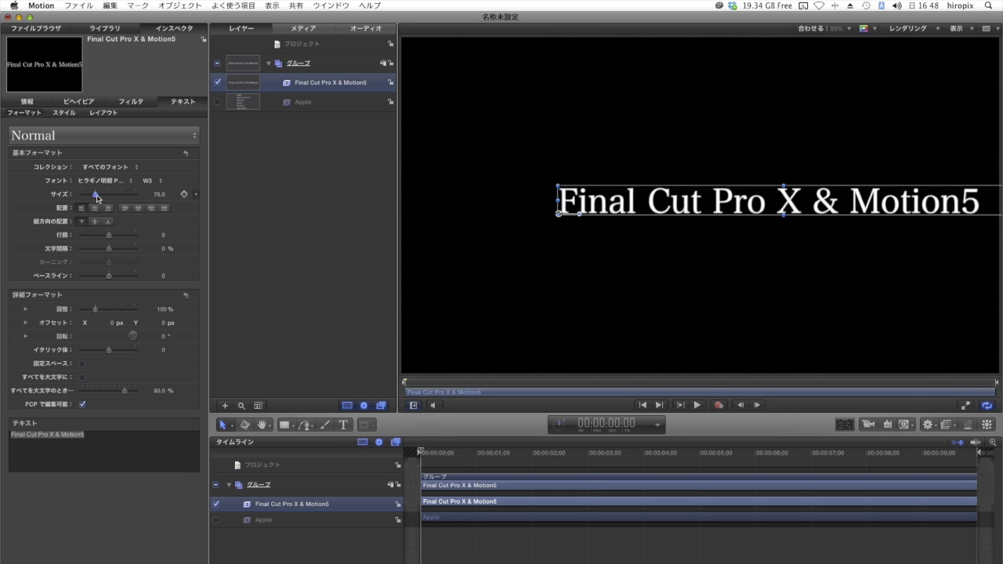
{"action": "left_click", "coordinate": [26, 102]}
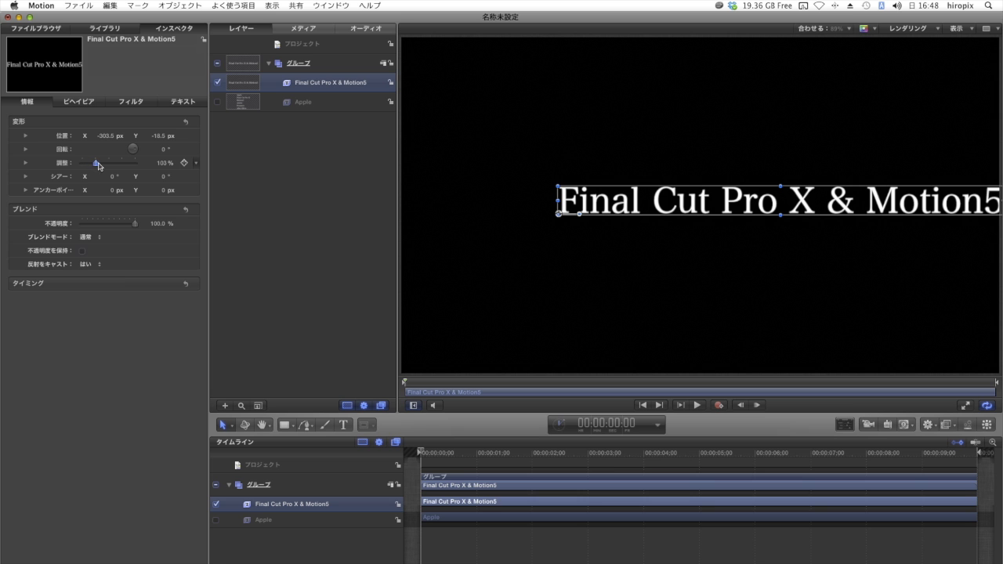
{"action": "left_click_drag", "start_coordinate": [98, 166], "coordinate": [96, 167]}
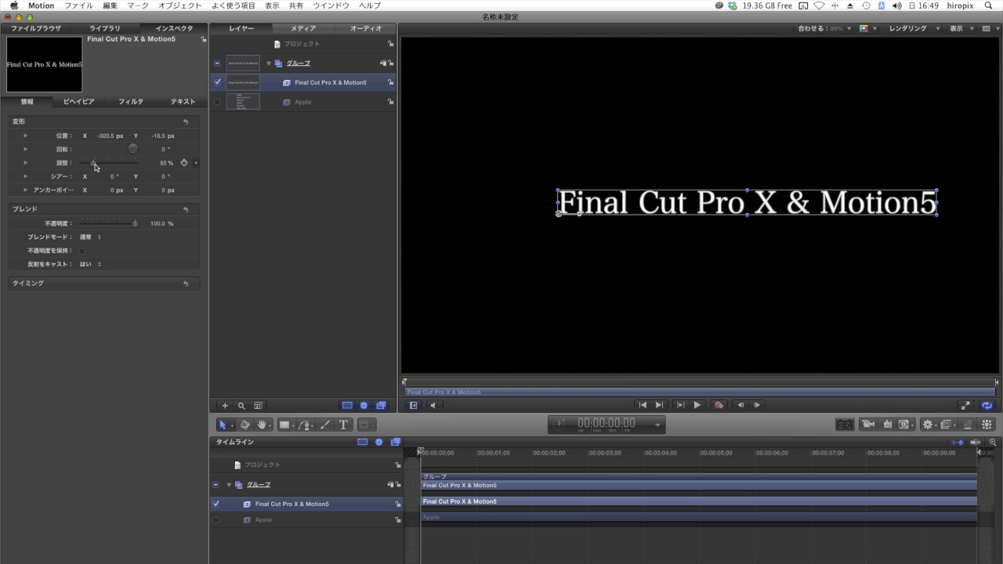
{"action": "left_click_drag", "start_coordinate": [96, 167], "coordinate": [98, 166]}
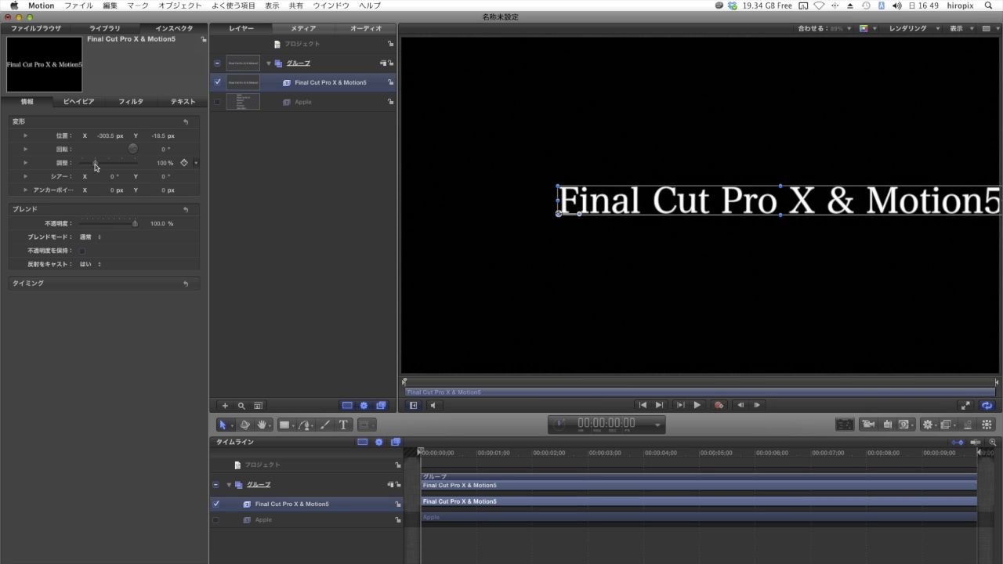
{"action": "left_click", "coordinate": [184, 101]}
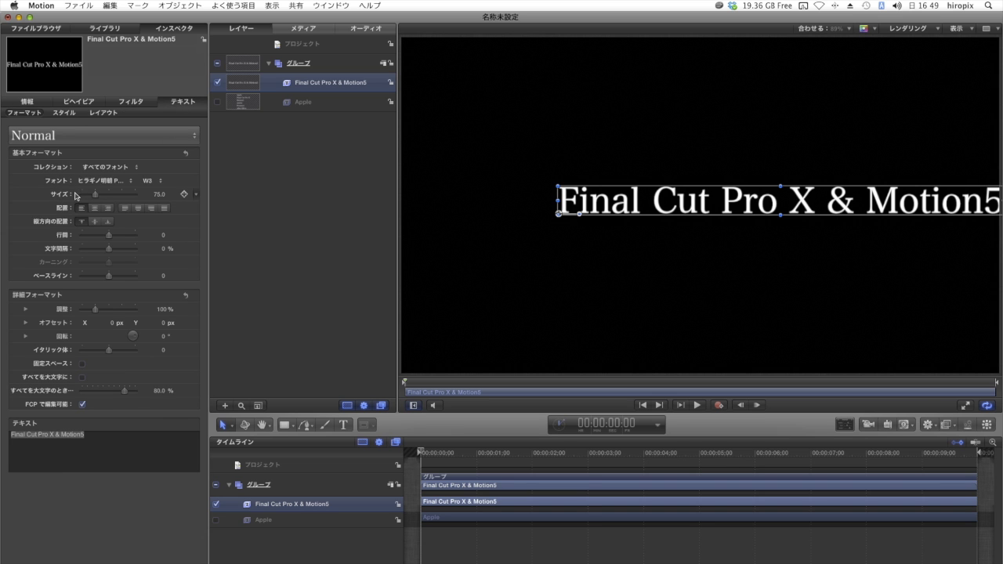
- Add a keyframe on text size and test the layer Scale, returning it to 100%
{"action": "left_click", "coordinate": [184, 194]}
{"action": "left_click", "coordinate": [32, 101]}
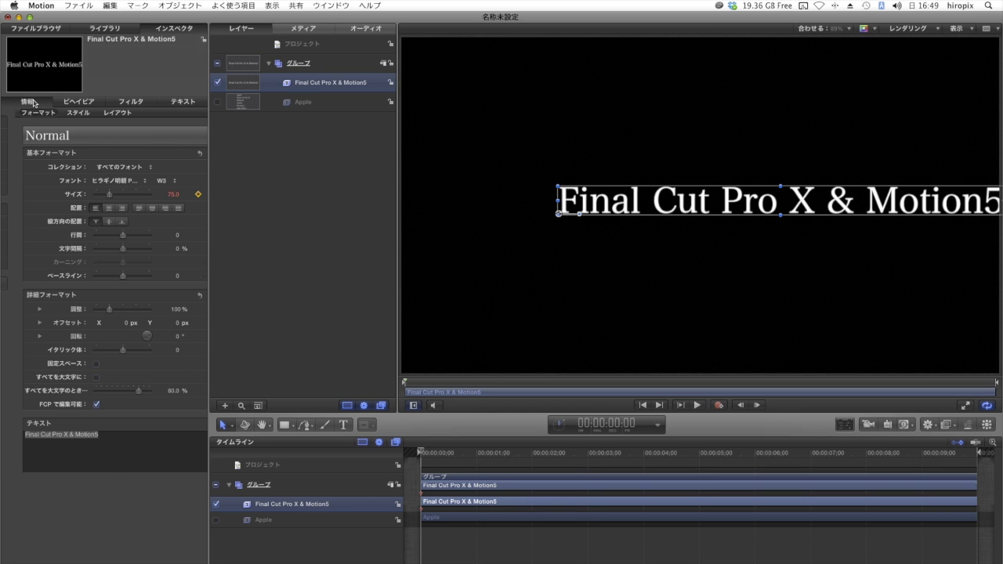
{"action": "left_click_drag", "start_coordinate": [98, 167], "coordinate": [100, 167]}
{"action": "left_click", "coordinate": [197, 103]}
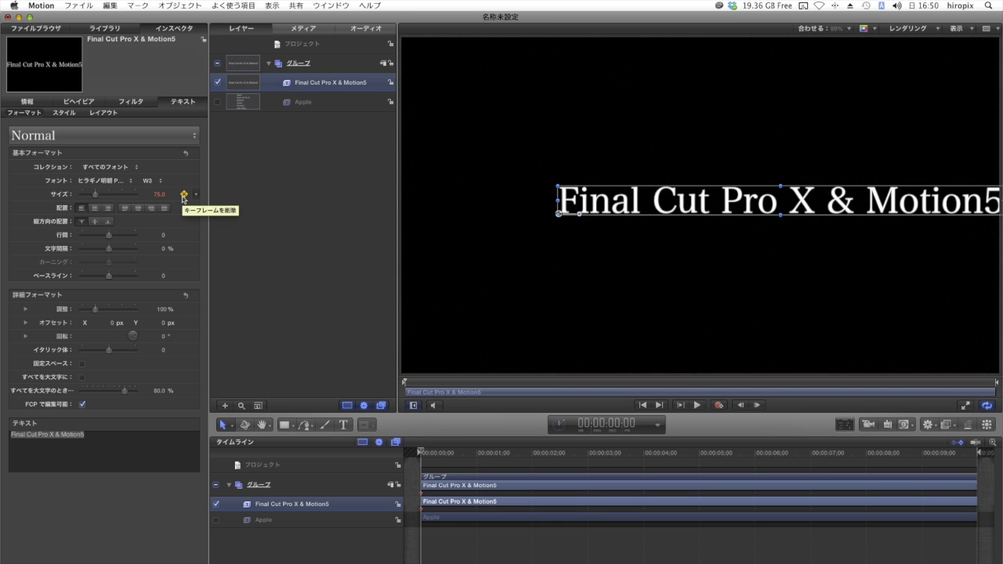
- Remove the size keyframe and reset the text size to its default 48
{"action": "left_click", "coordinate": [185, 195]}
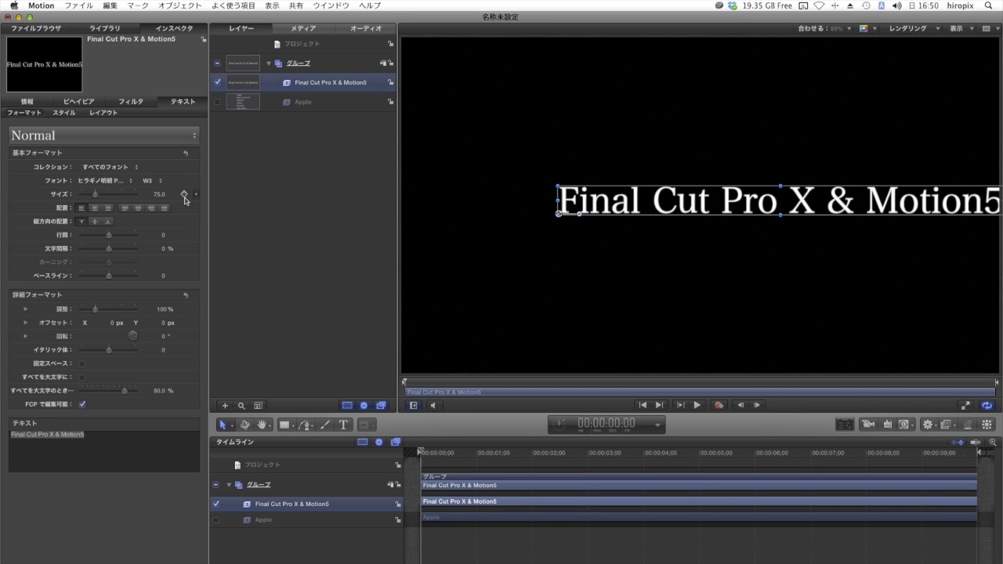
{"action": "left_click", "coordinate": [198, 198]}
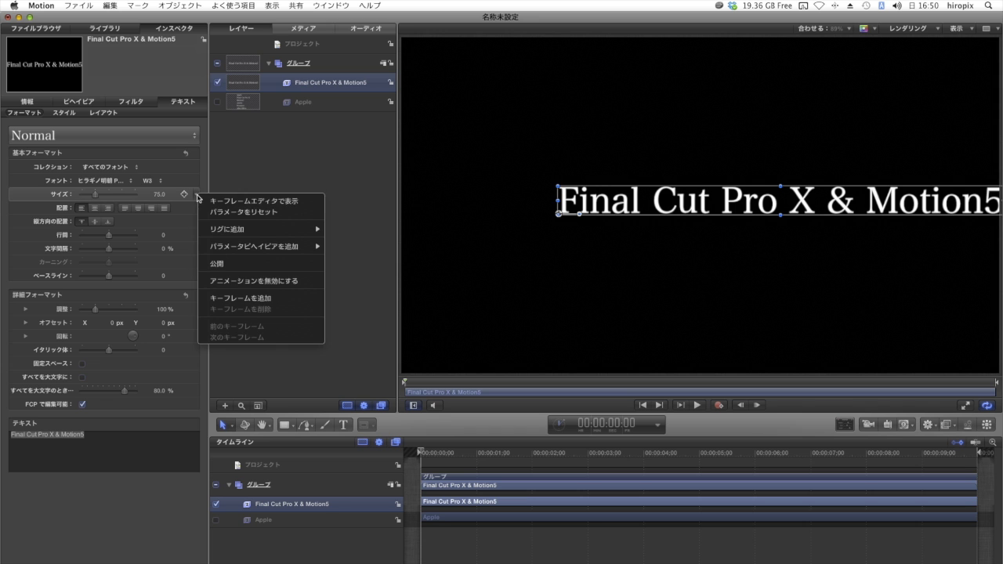
{"action": "left_click", "coordinate": [206, 213]}
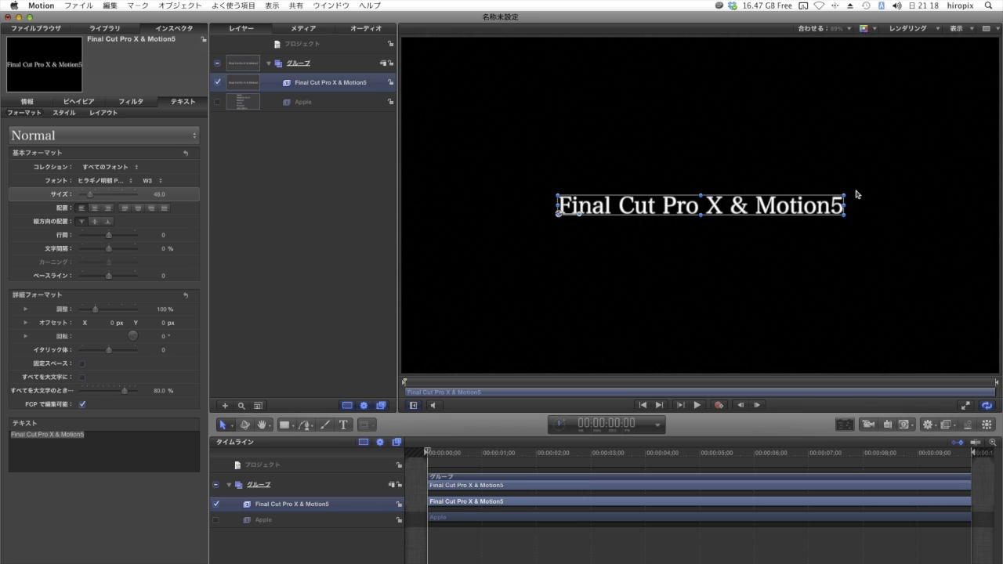
- Stretch the title larger by dragging its corner handle on the canvas and confirm the size value
{"action": "left_click_drag", "start_coordinate": [843, 196], "coordinate": [874, 168]}
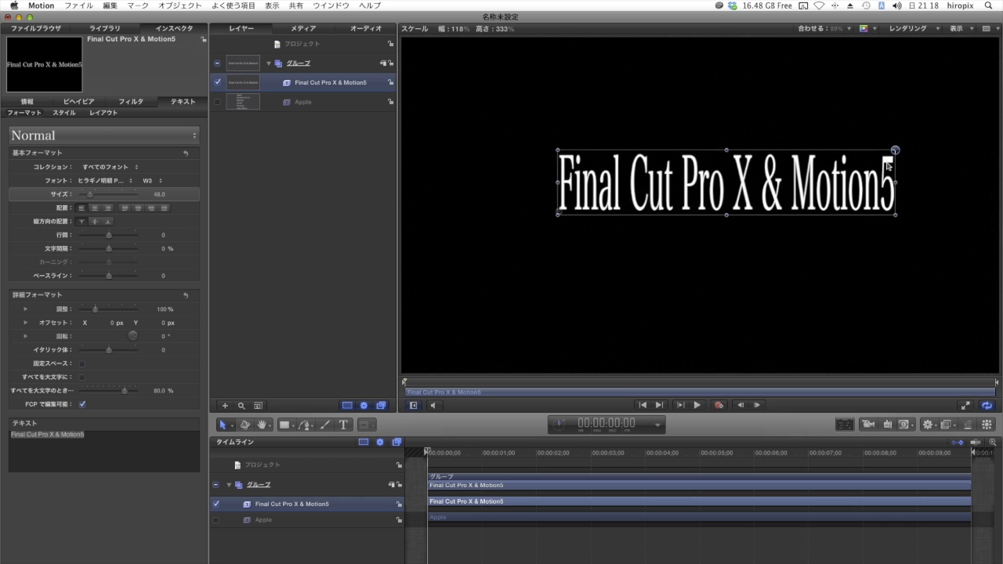
{"action": "left_click_drag", "start_coordinate": [874, 169], "coordinate": [888, 164]}
{"action": "left_click", "coordinate": [156, 195]}
{"action": "key", "text": "Return"}
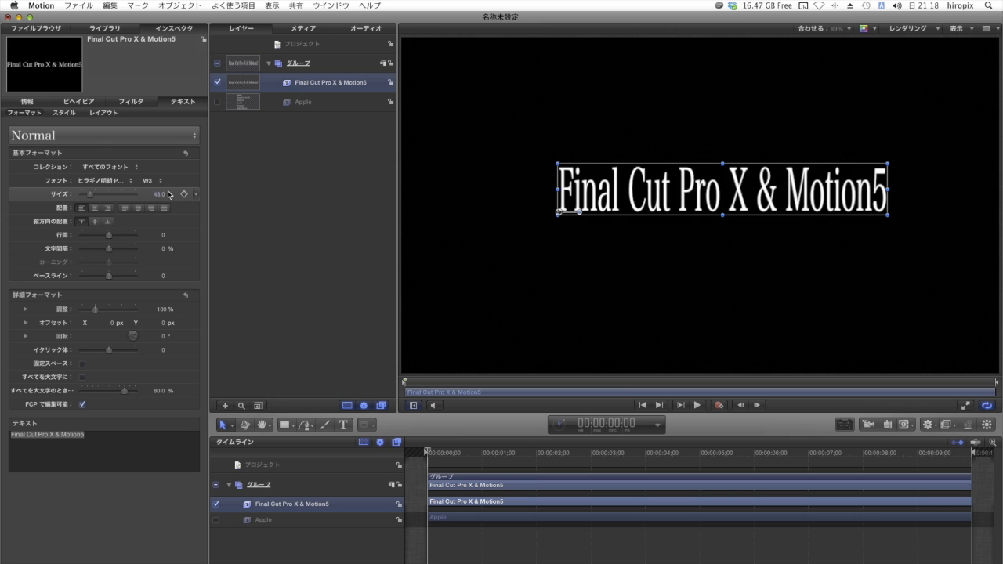
- Reset the title's scale back to 100% with Reset Parameter in the Properties inspector
{"action": "left_click", "coordinate": [46, 103]}
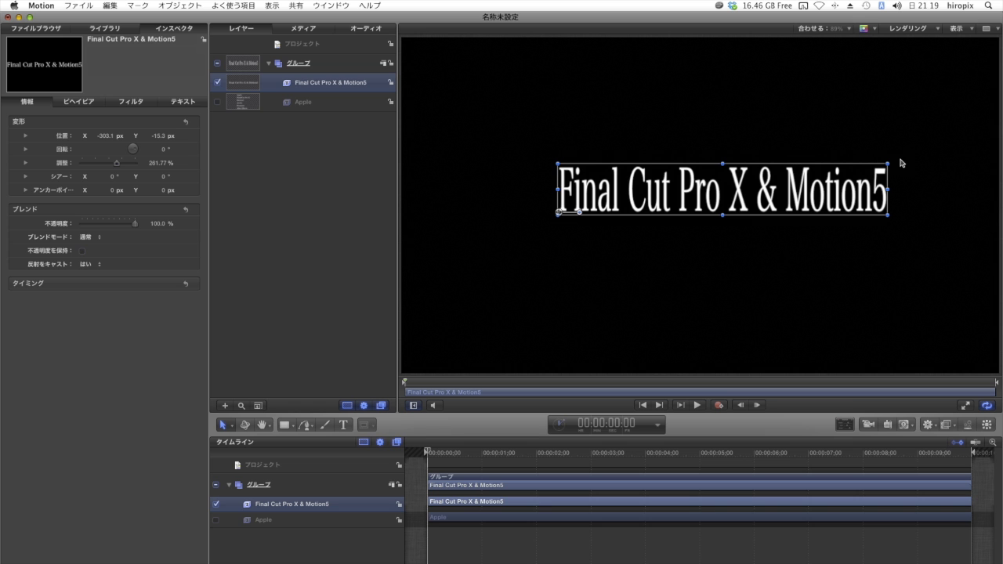
{"action": "mouse_move", "coordinate": [887, 164]}
{"action": "left_mouse_down"}
{"action": "mouse_move", "coordinate": [891, 156]}
{"action": "mouse_move", "coordinate": [865, 164]}
{"action": "left_mouse_up"}
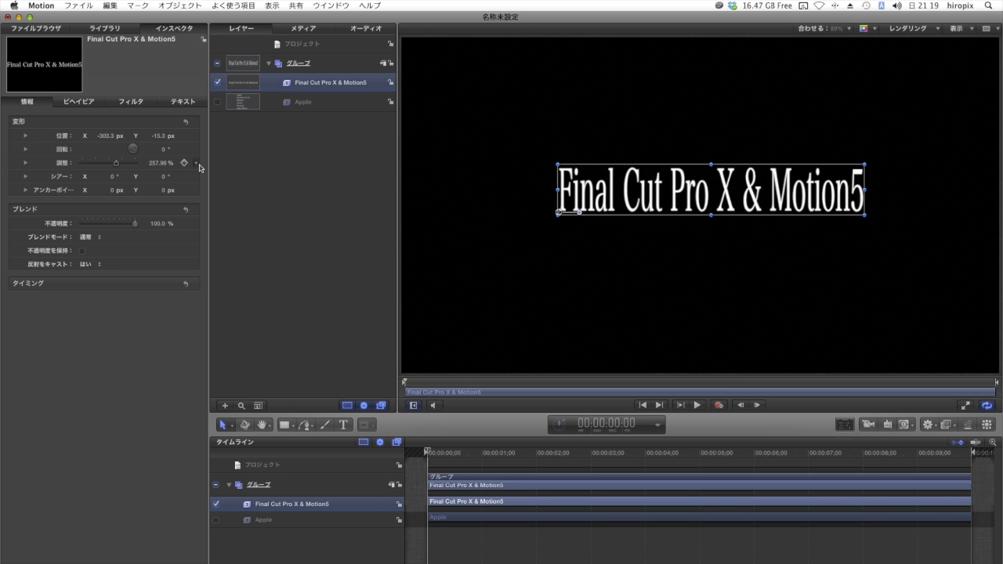
{"action": "left_click", "coordinate": [197, 164]}
{"action": "left_click", "coordinate": [206, 181]}
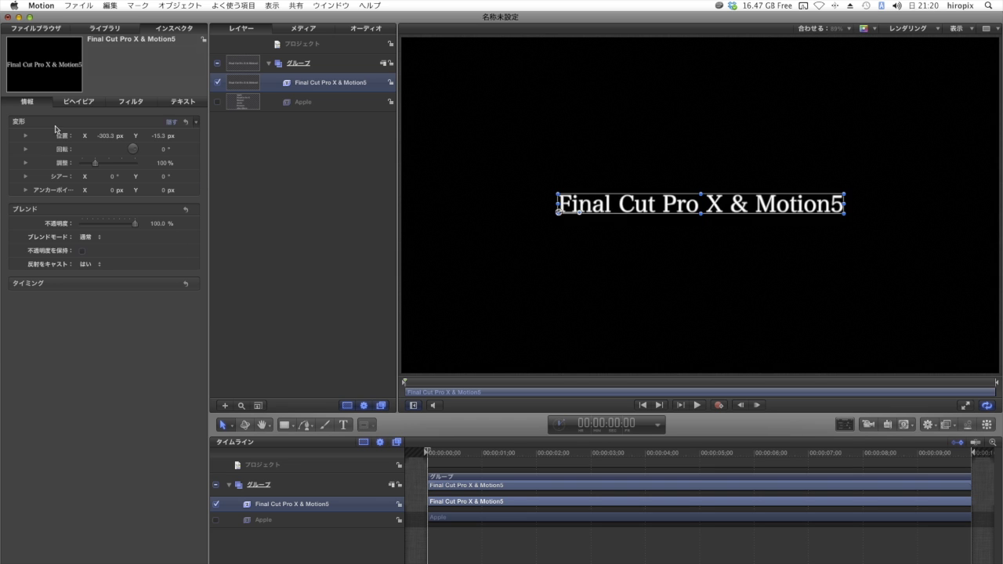
- Expand Position and set Z to 1411.48 px, then bring up the render quality menu
{"action": "left_click", "coordinate": [26, 136]}
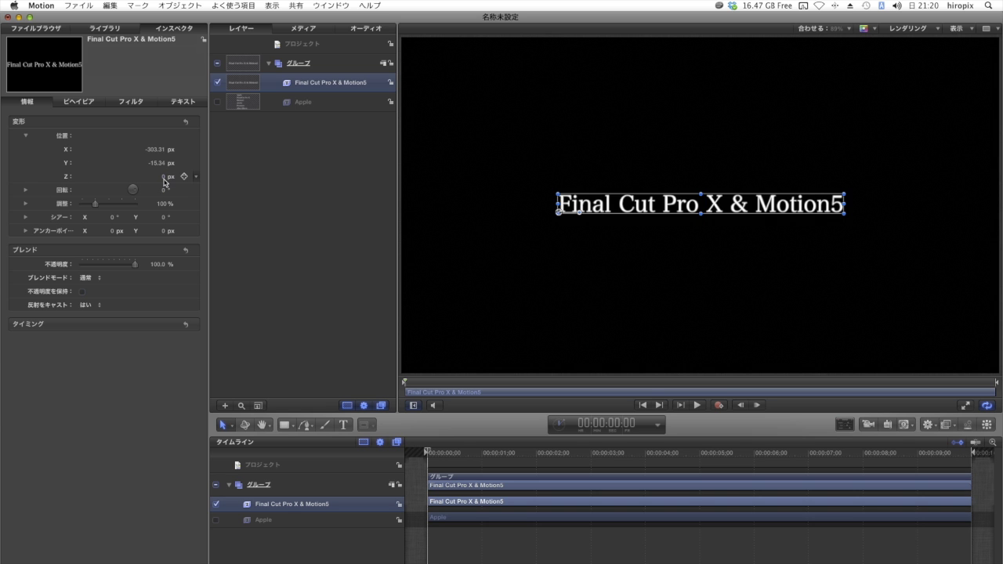
{"action": "mouse_move", "coordinate": [165, 179]}
{"action": "left_mouse_down"}
{"action": "mouse_move", "coordinate": [156, 174]}
{"action": "mouse_move", "coordinate": [165, 180]}
{"action": "left_mouse_up"}
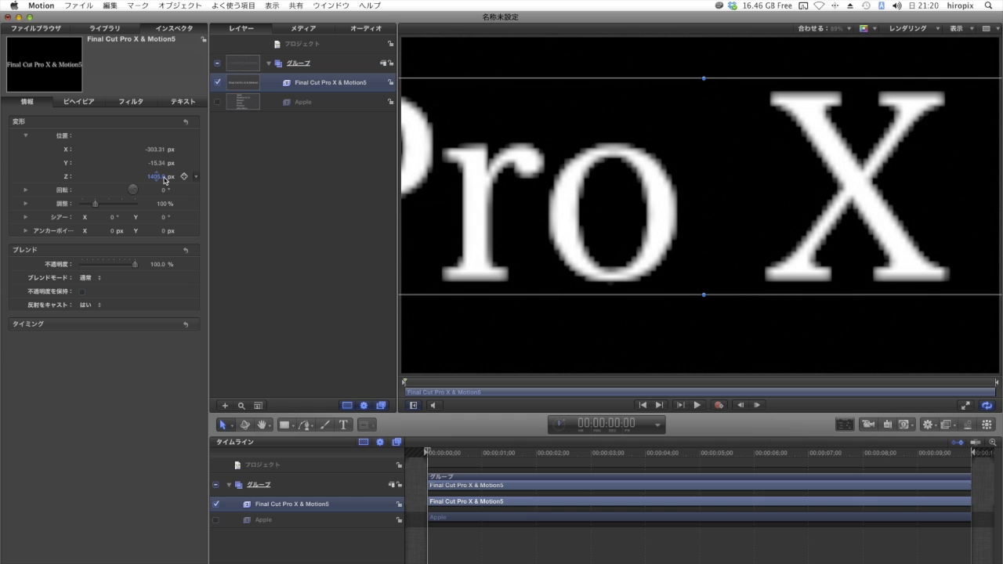
{"action": "left_click_drag", "start_coordinate": [164, 181], "coordinate": [155, 174]}
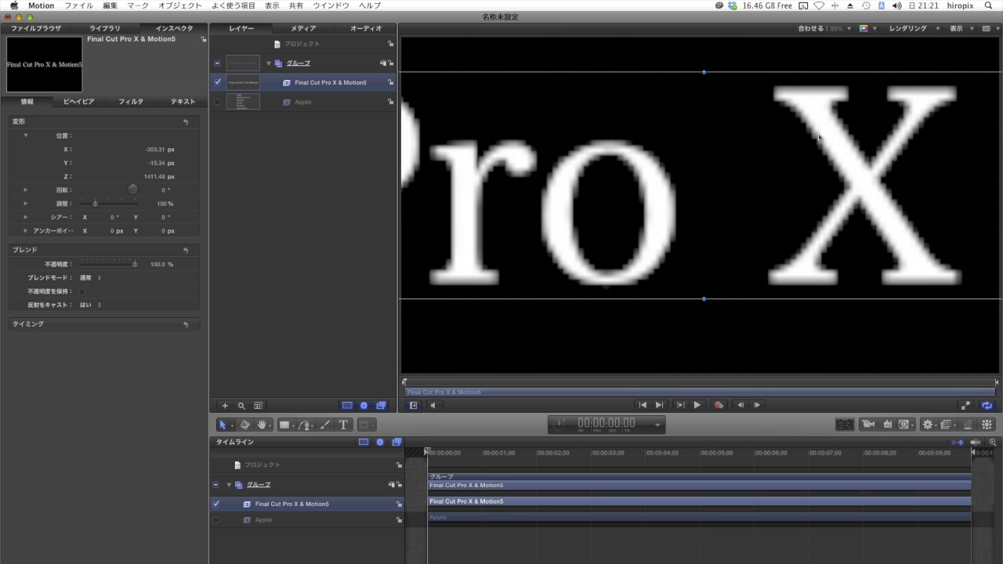
{"action": "left_click", "coordinate": [901, 32]}
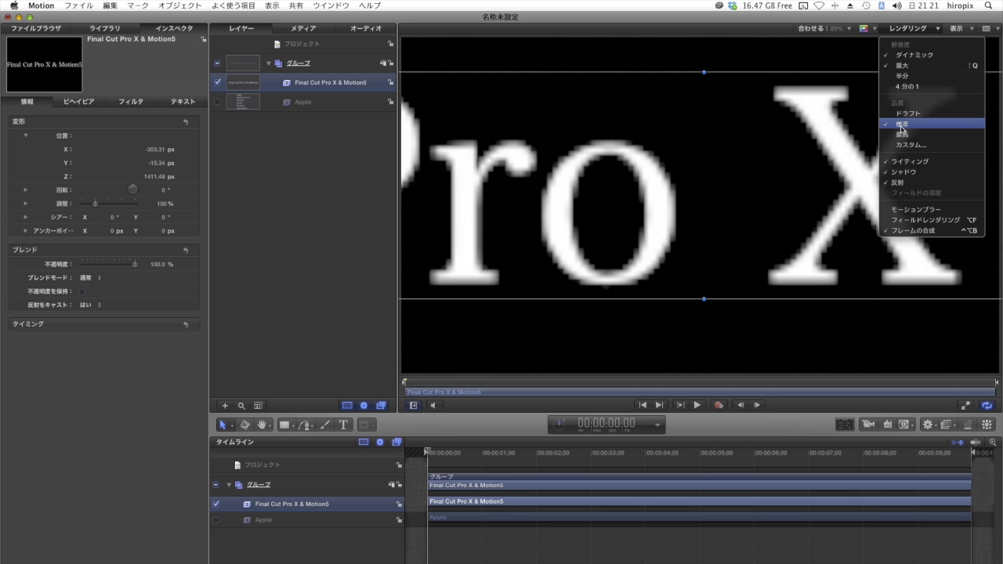
- Preview at Best render quality, switch back to Normal, and reset the title's Z to 0 px
{"action": "left_click", "coordinate": [903, 135]}
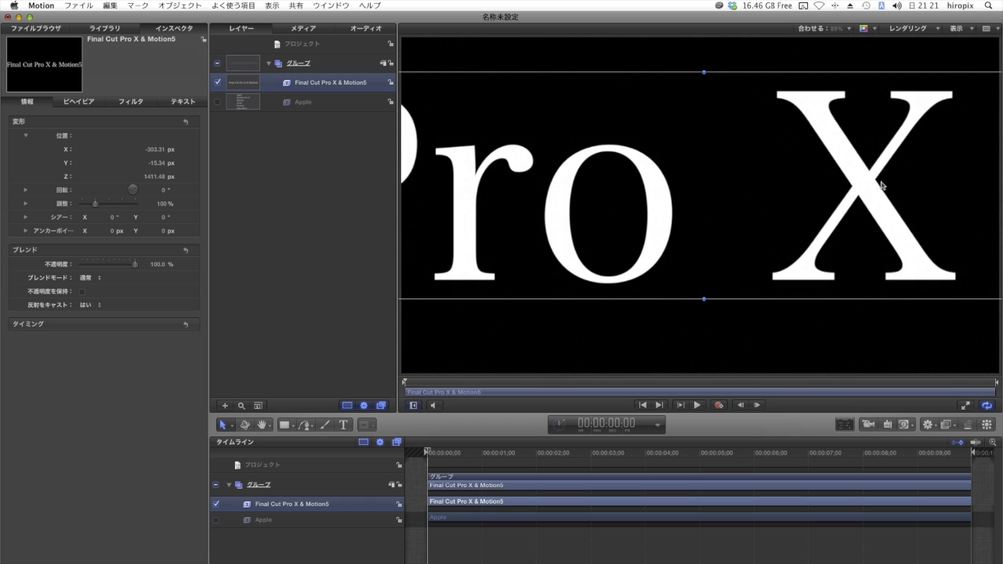
{"action": "left_click", "coordinate": [912, 32]}
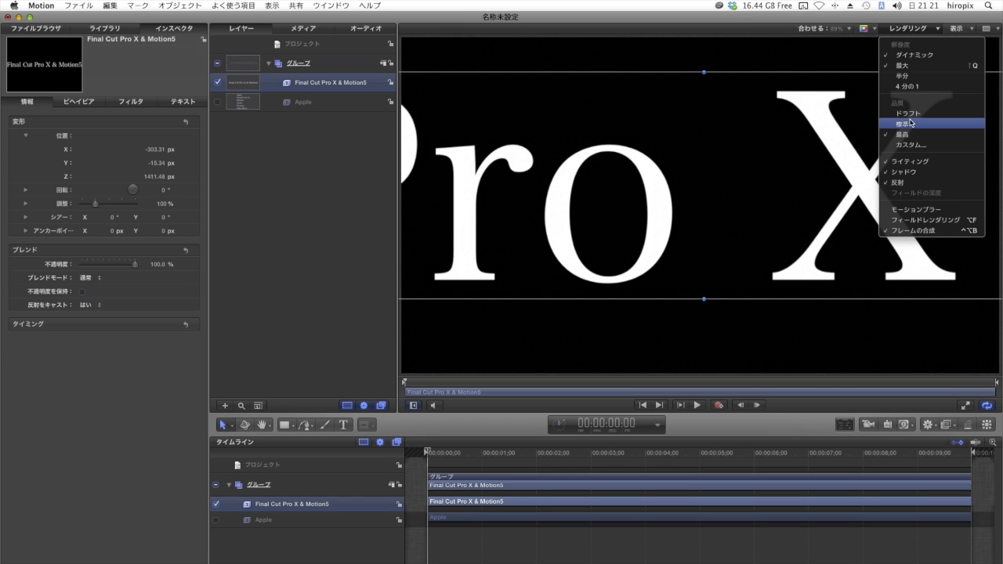
{"action": "left_click", "coordinate": [911, 123]}
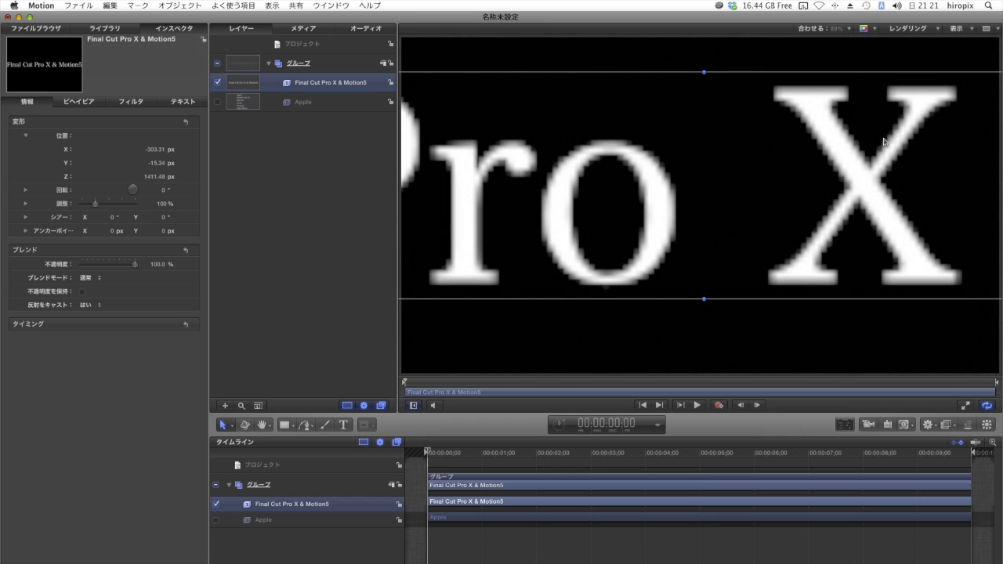
{"action": "mouse_move", "coordinate": [188, 177]}
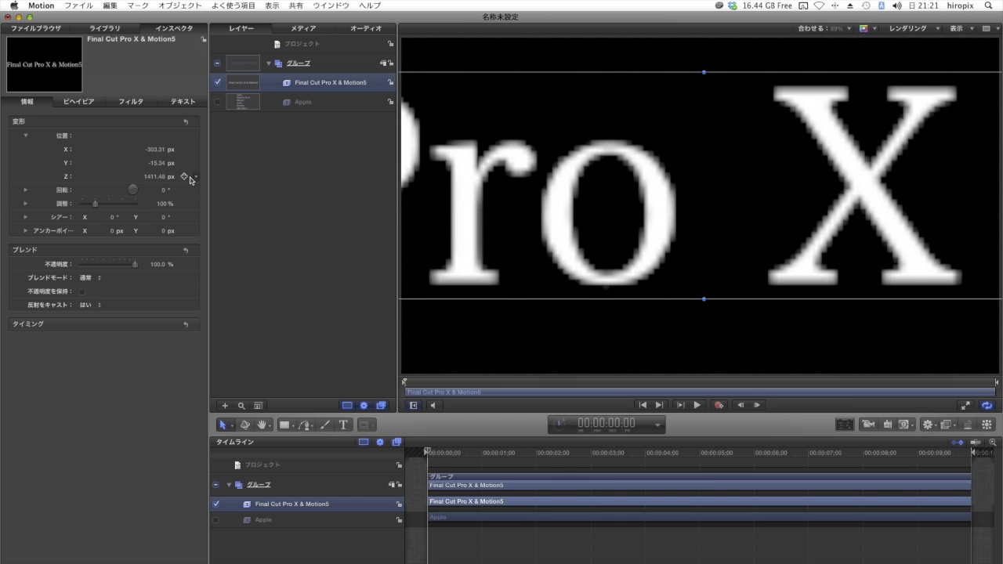
{"action": "left_click", "coordinate": [191, 179]}
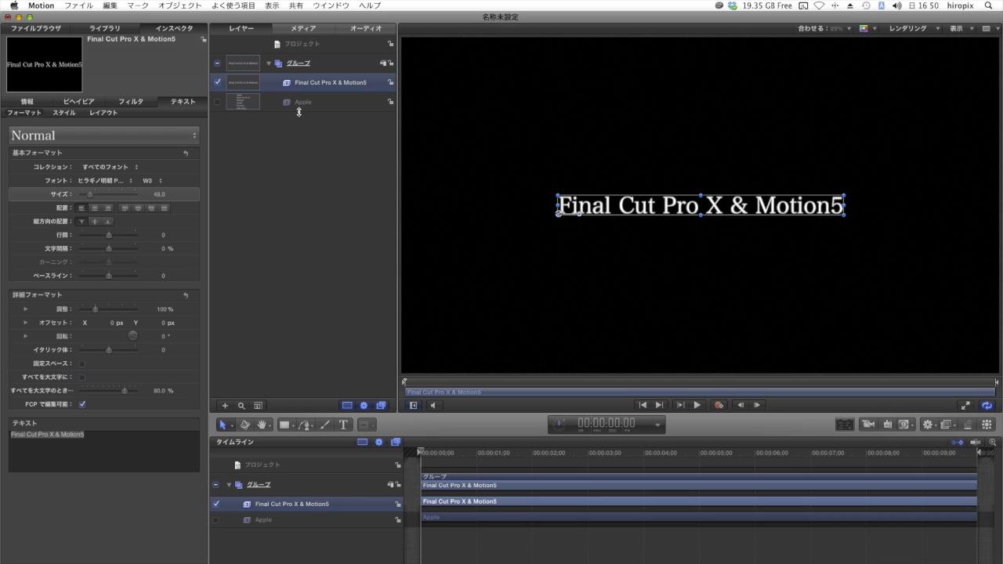
- Enable the Apple list layer, hide the Final Cut Pro X & Motion5 layer, keep line spacing 1.0
{"action": "left_click", "coordinate": [301, 103]}
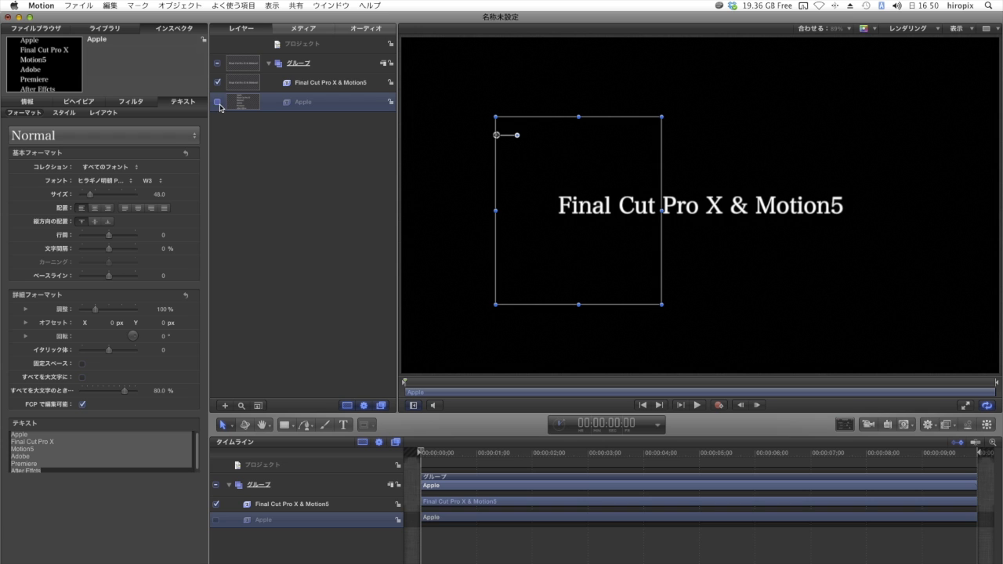
{"action": "left_click", "coordinate": [220, 104]}
{"action": "left_click", "coordinate": [246, 85]}
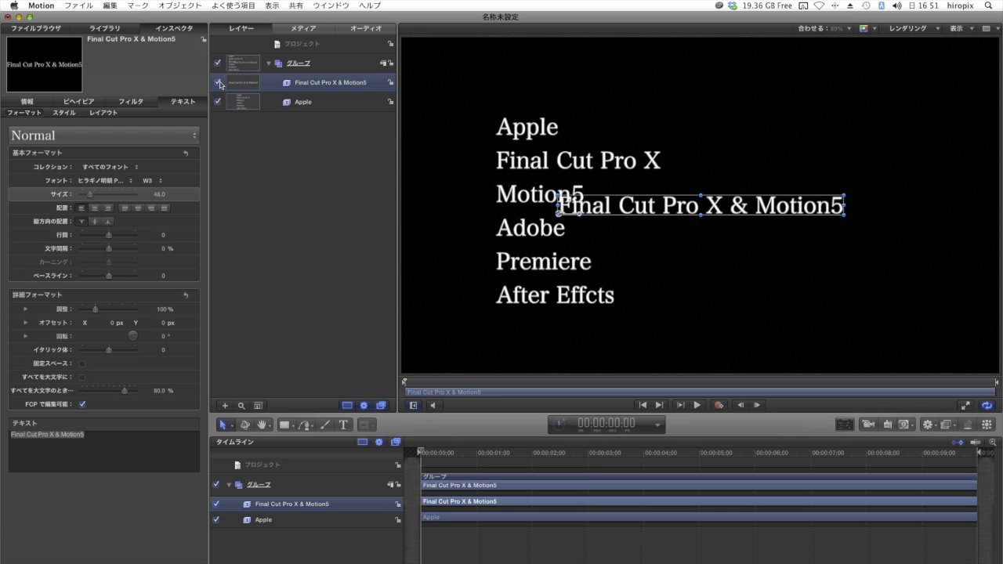
{"action": "left_click", "coordinate": [217, 83]}
{"action": "left_click", "coordinate": [304, 103]}
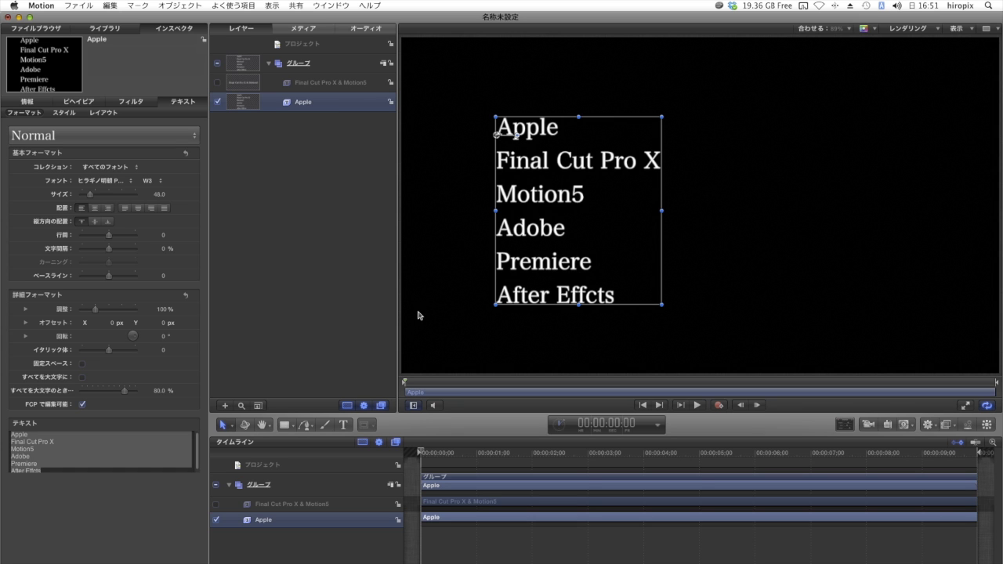
{"action": "mouse_move", "coordinate": [109, 237]}
{"action": "left_mouse_down"}
{"action": "mouse_move", "coordinate": [123, 238]}
{"action": "mouse_move", "coordinate": [108, 240]}
{"action": "left_mouse_up"}
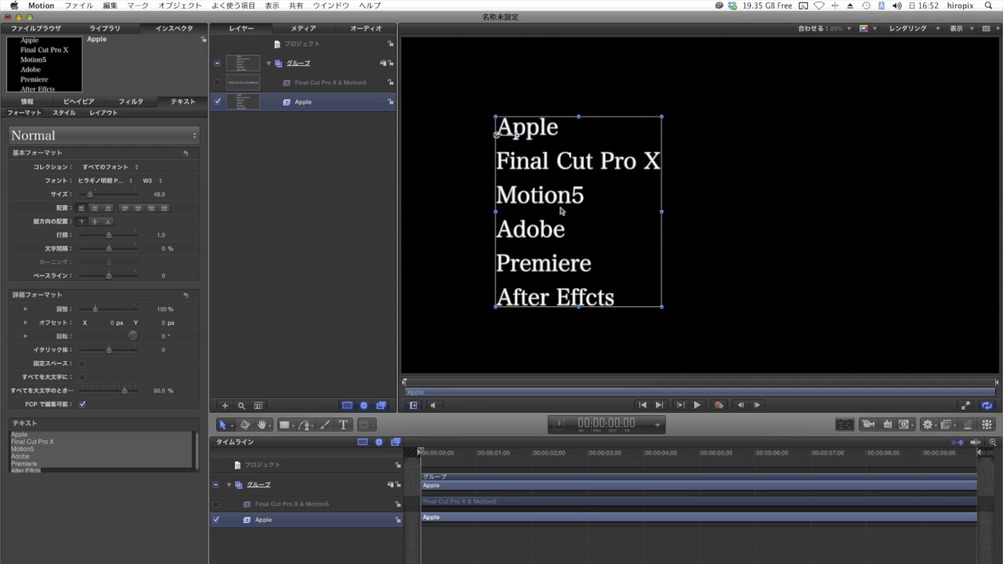
- Set the app-name list's line spacing to 1.0 and widen its tracking
{"action": "double_click", "coordinate": [541, 166]}
{"action": "left_click", "coordinate": [532, 167]}
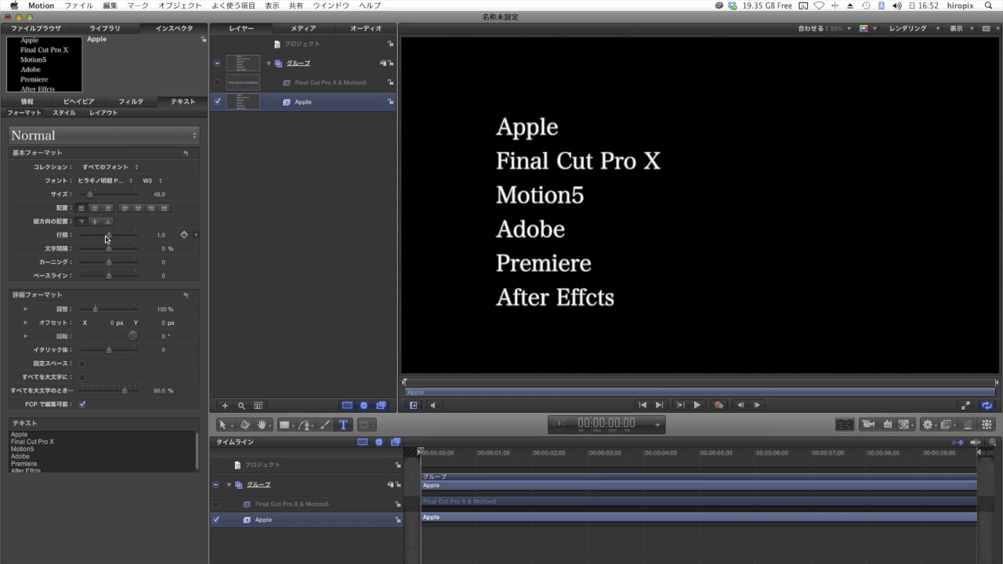
{"action": "left_click_drag", "start_coordinate": [109, 239], "coordinate": [109, 241]}
{"action": "key", "text": "Escape"}
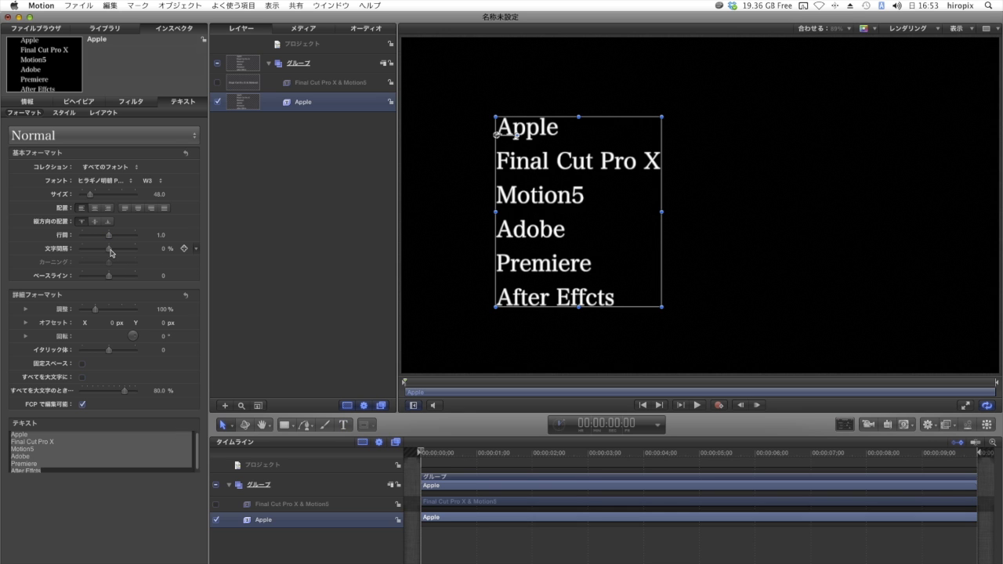
{"action": "left_click_drag", "start_coordinate": [111, 253], "coordinate": [120, 254]}
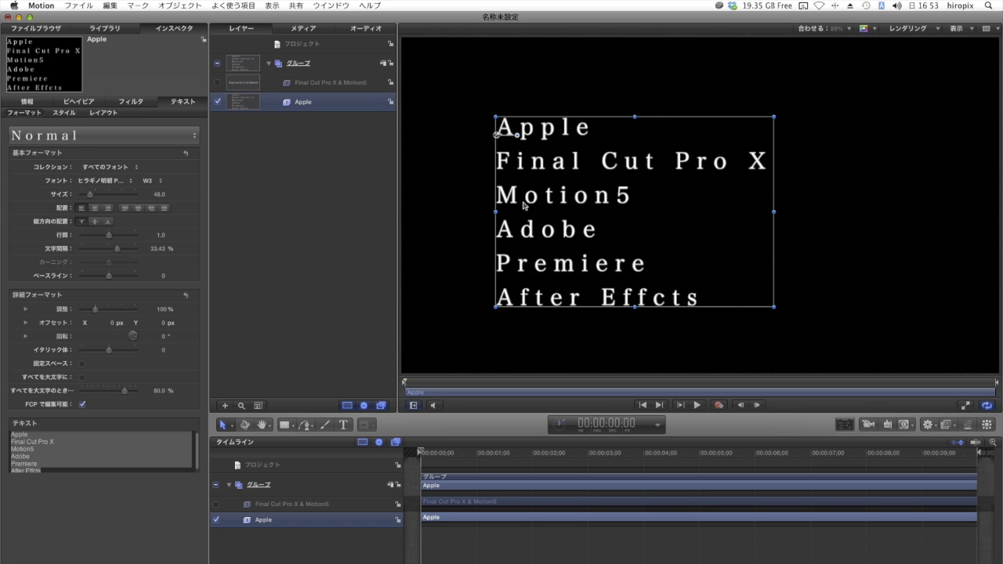
- Re-enter the list text and adjust tracking to about 42.69%
{"action": "double_click", "coordinate": [529, 170]}
{"action": "left_click", "coordinate": [530, 164]}
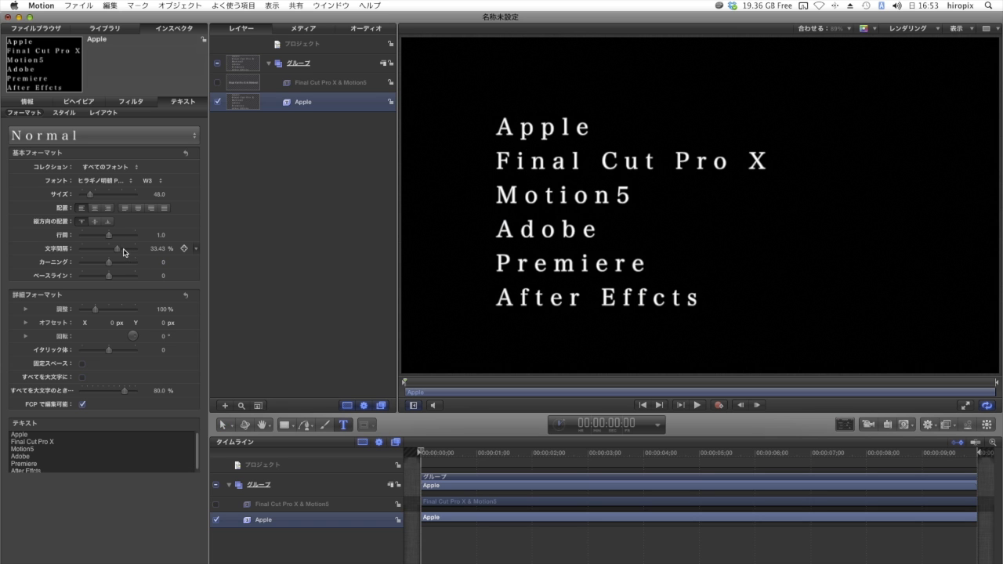
{"action": "left_click_drag", "start_coordinate": [118, 250], "coordinate": [121, 254]}
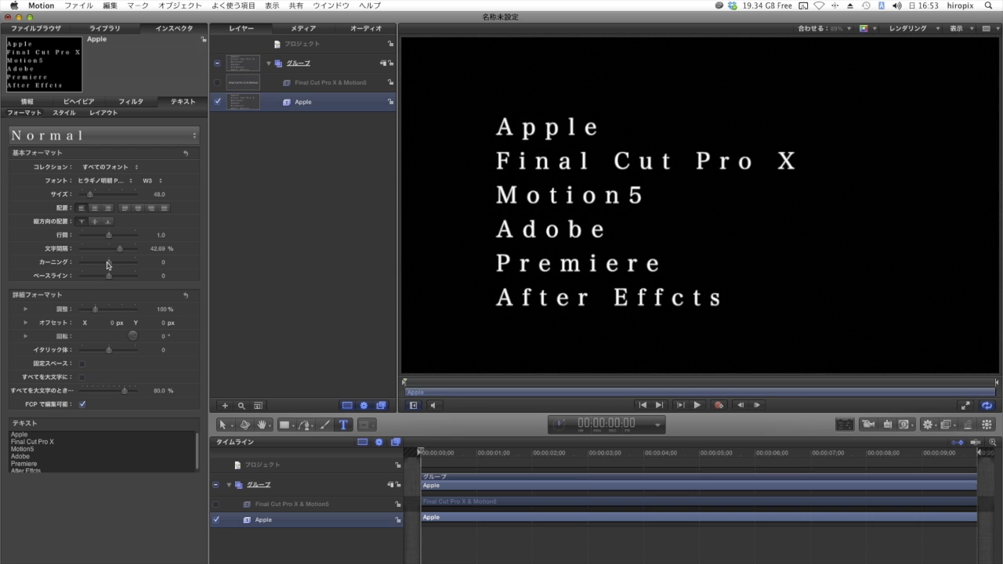
- Experiment with kerning between Fi and nal in the word Final, leaving it at 0
{"action": "left_click_drag", "start_coordinate": [109, 265], "coordinate": [110, 266]}
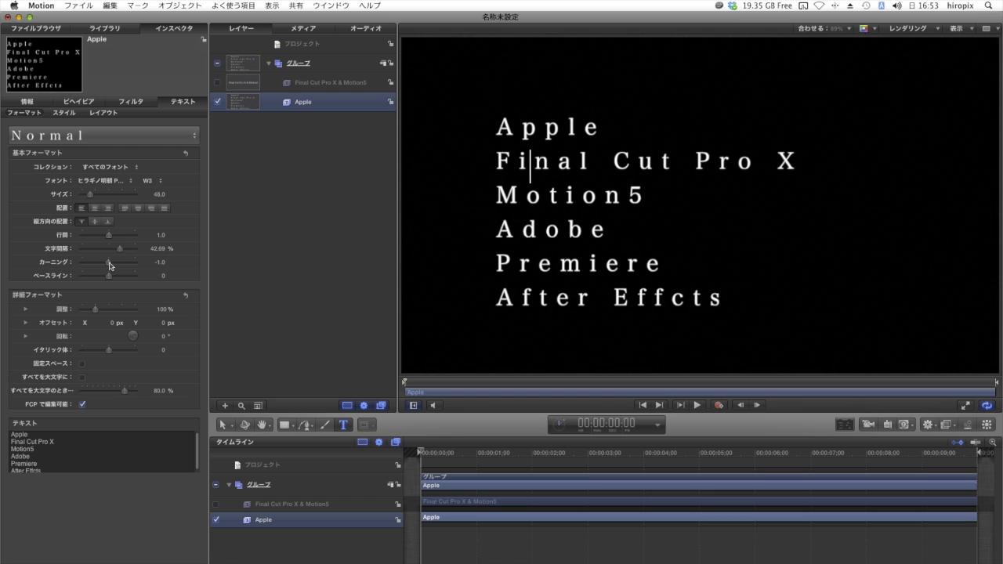
{"action": "left_click_drag", "start_coordinate": [109, 265], "coordinate": [111, 267]}
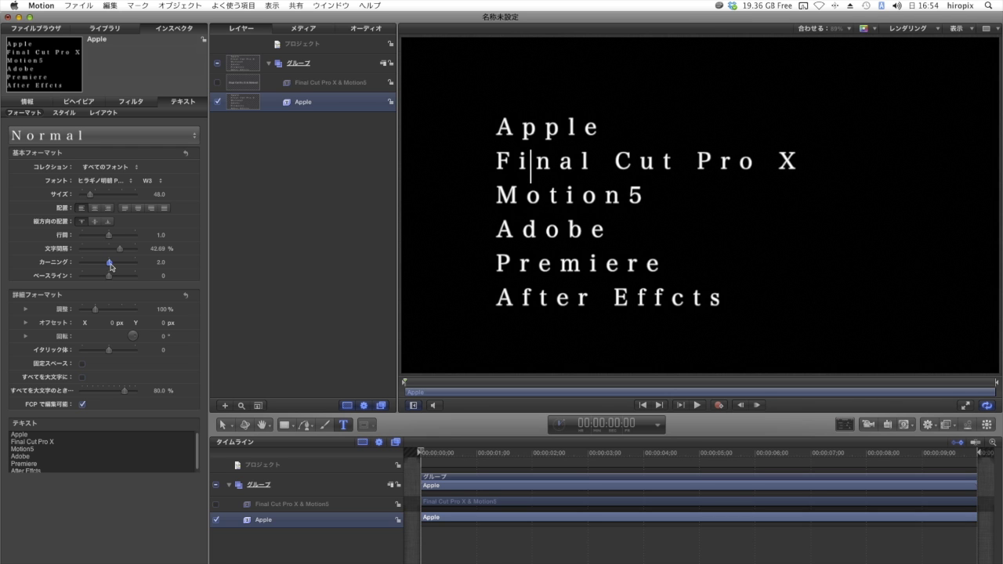
{"action": "left_click_drag", "start_coordinate": [111, 267], "coordinate": [114, 267]}
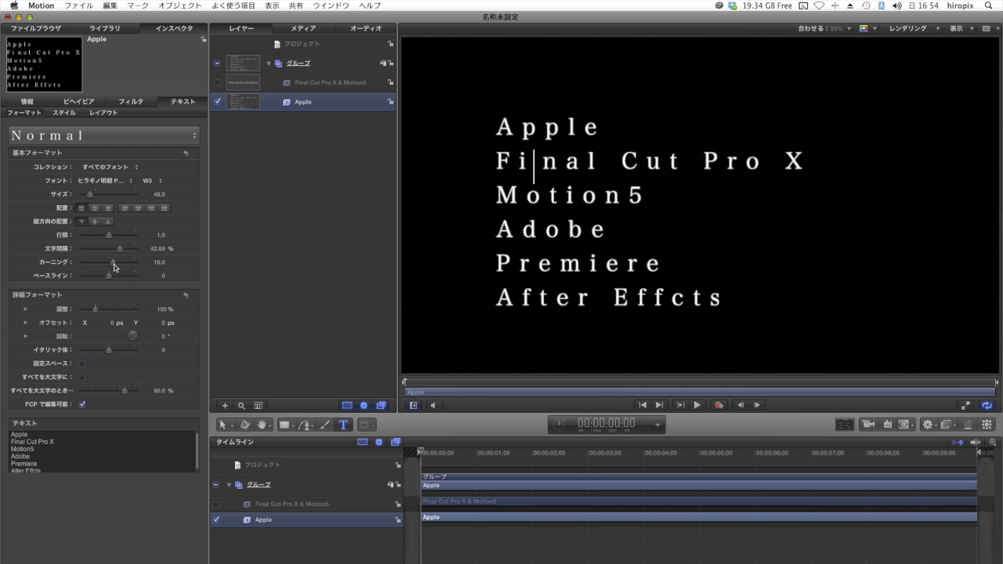
{"action": "left_click_drag", "start_coordinate": [114, 266], "coordinate": [115, 266]}
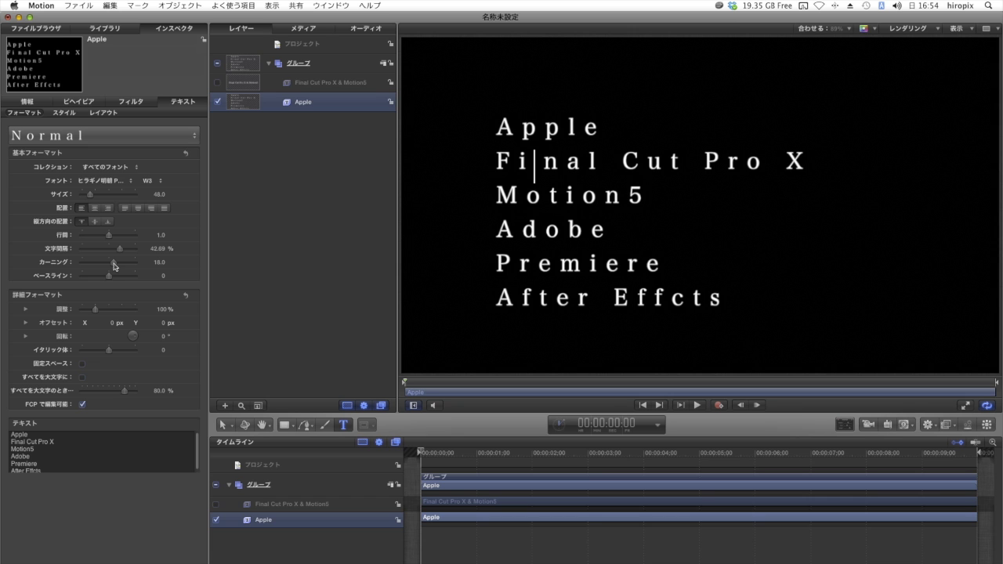
{"action": "left_click_drag", "start_coordinate": [113, 267], "coordinate": [115, 266]}
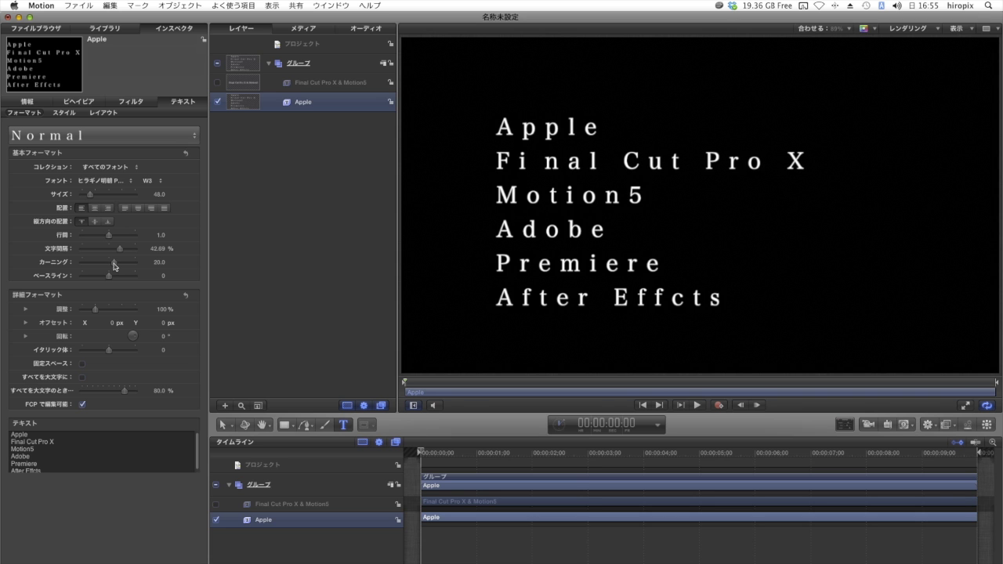
{"action": "left_click_drag", "start_coordinate": [113, 267], "coordinate": [113, 267]}
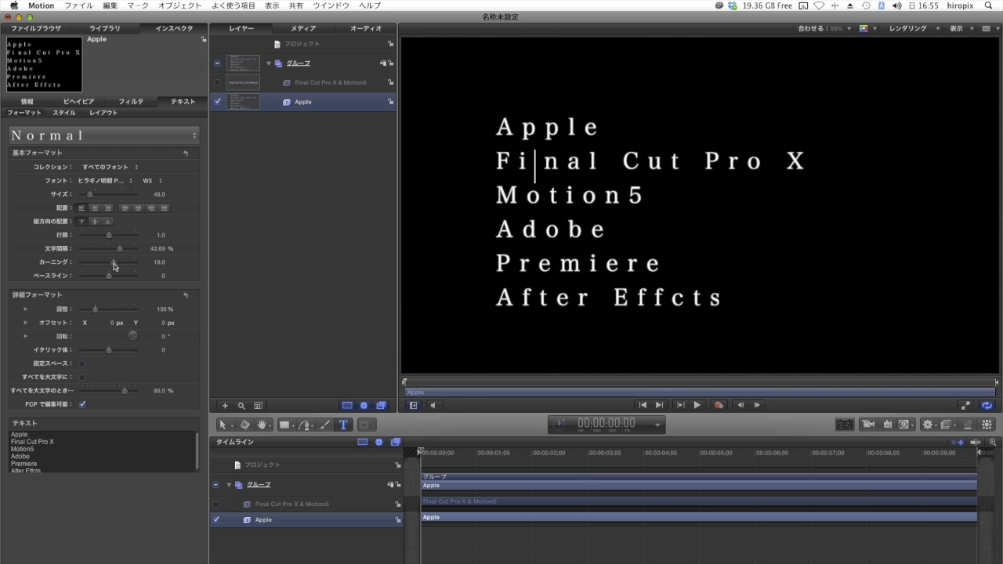
{"action": "left_click_drag", "start_coordinate": [114, 267], "coordinate": [114, 267]}
{"action": "left_click_drag", "start_coordinate": [114, 264], "coordinate": [109, 266]}
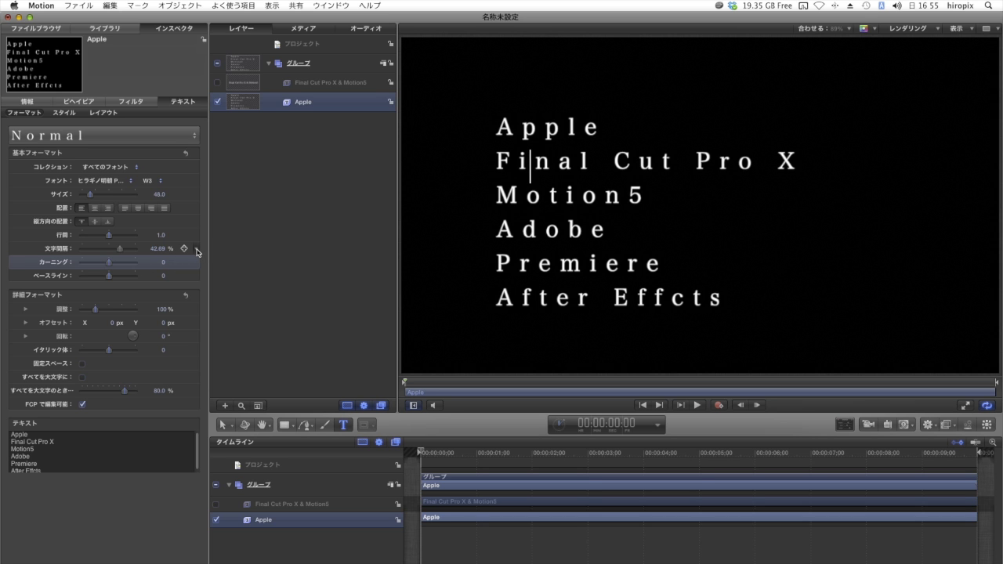
- Check the Tracking options, then undo an accidental reset of all text formatting
{"action": "left_click", "coordinate": [196, 250]}
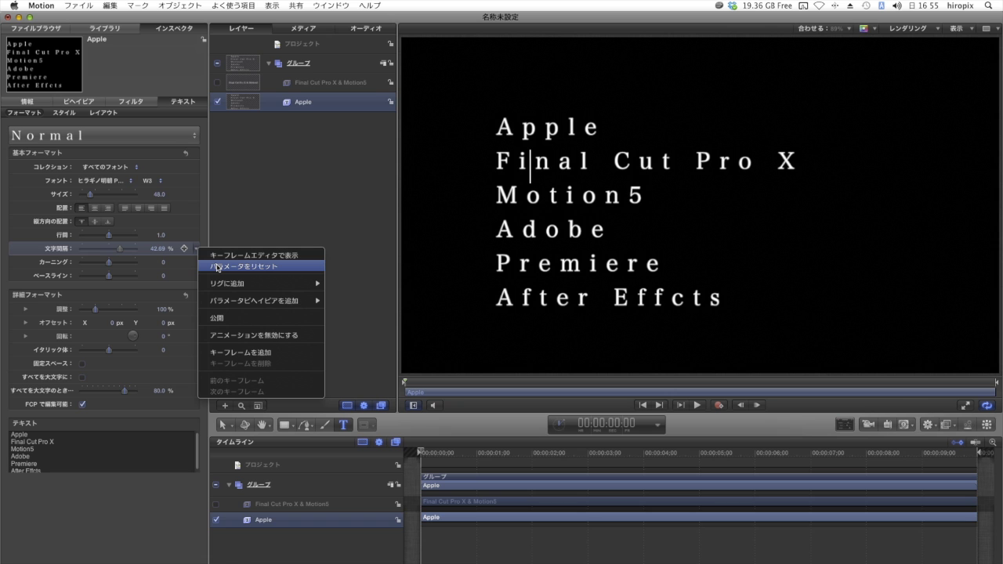
{"action": "left_click", "coordinate": [192, 268]}
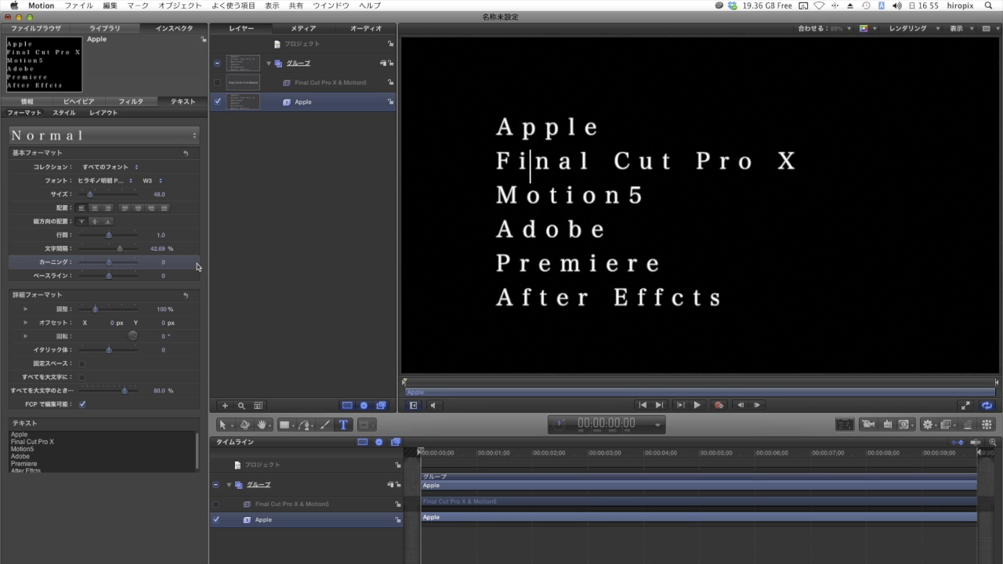
{"action": "left_click", "coordinate": [186, 154]}
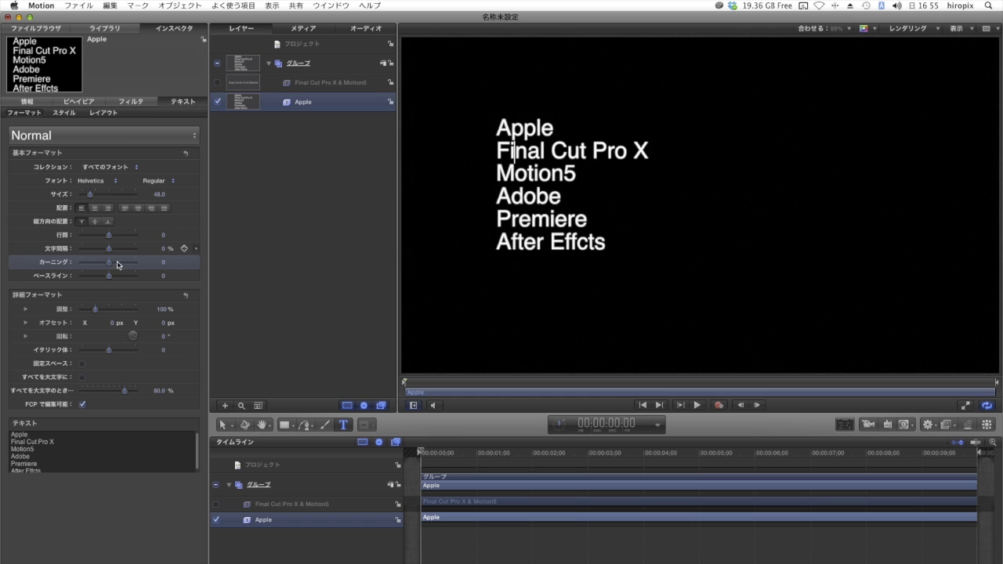
{"action": "key", "text": "super+z"}
{"action": "key", "text": "super+z"}
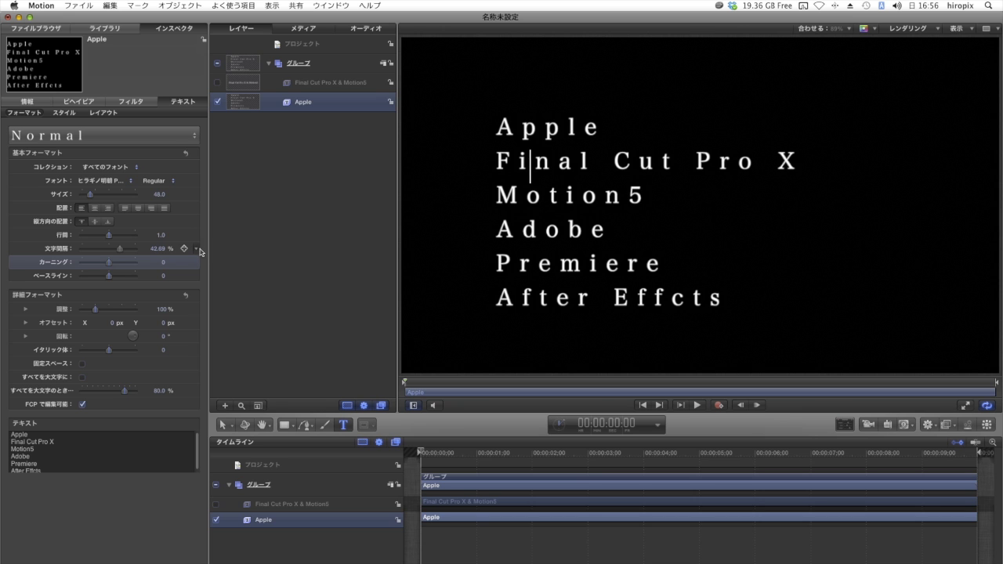
- Reset only the list's tracking to 0% and deselect the text
{"action": "left_click", "coordinate": [197, 249]}
{"action": "left_click", "coordinate": [210, 266]}
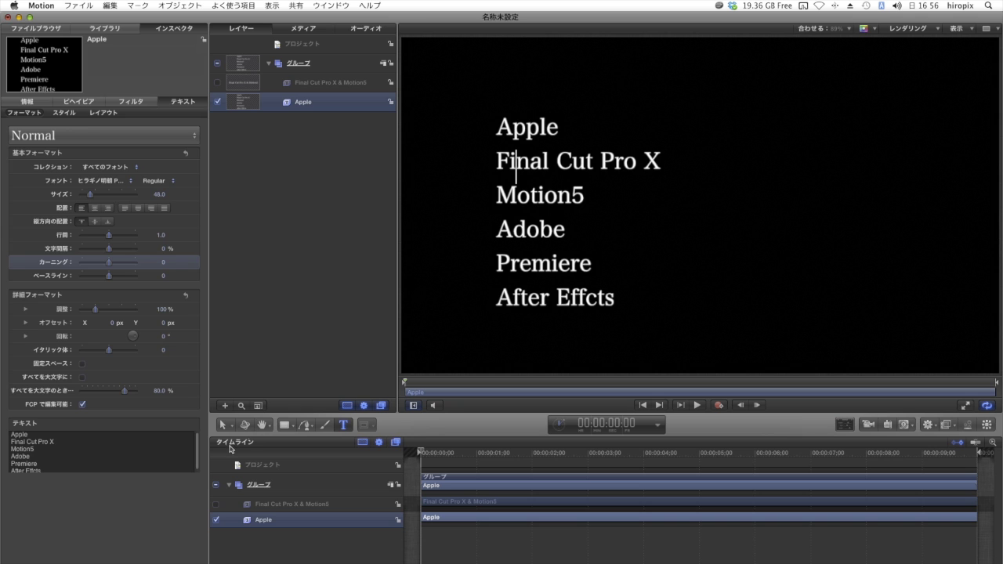
{"action": "left_click", "coordinate": [224, 426]}
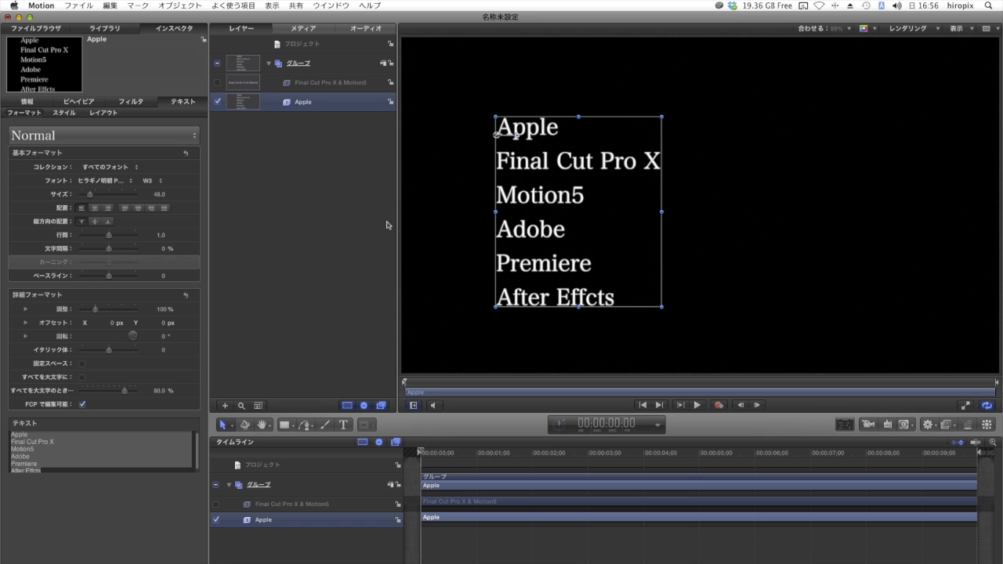
- Move the app-name list to the top right and add a lower-left date line reading 8月18日（日）
{"action": "left_click_drag", "start_coordinate": [541, 132], "coordinate": [664, 59]}
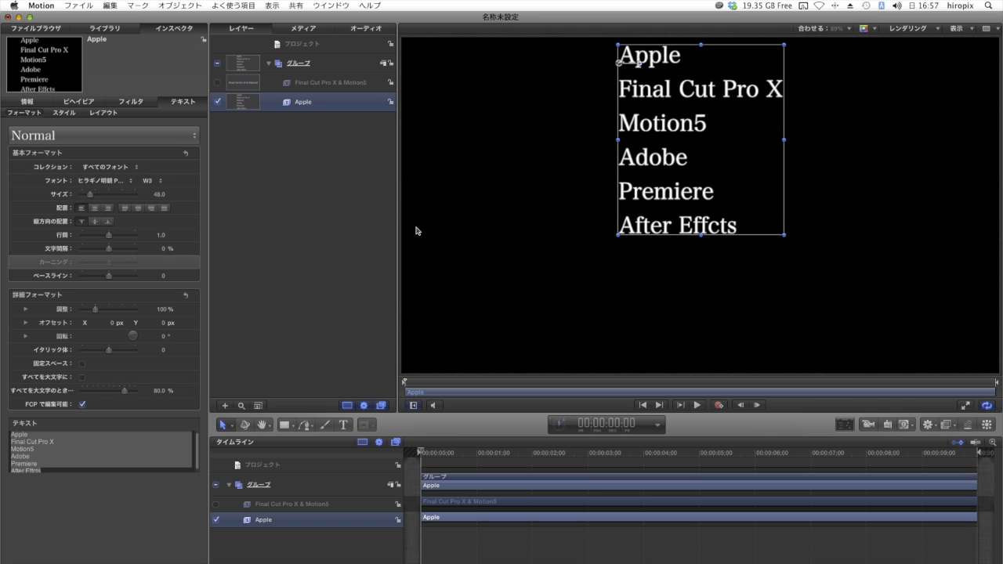
{"action": "left_click", "coordinate": [343, 425]}
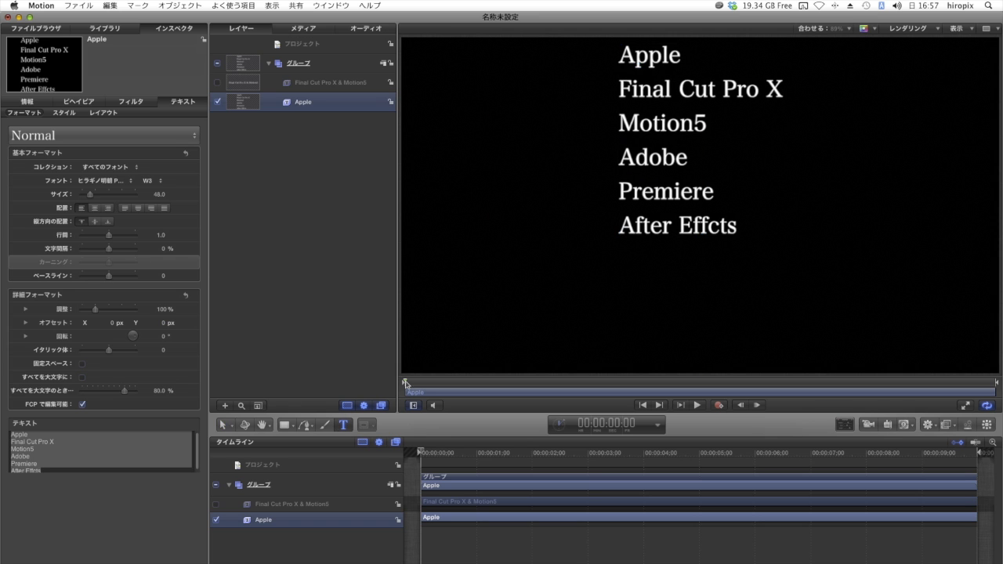
{"action": "left_click", "coordinate": [458, 330]}
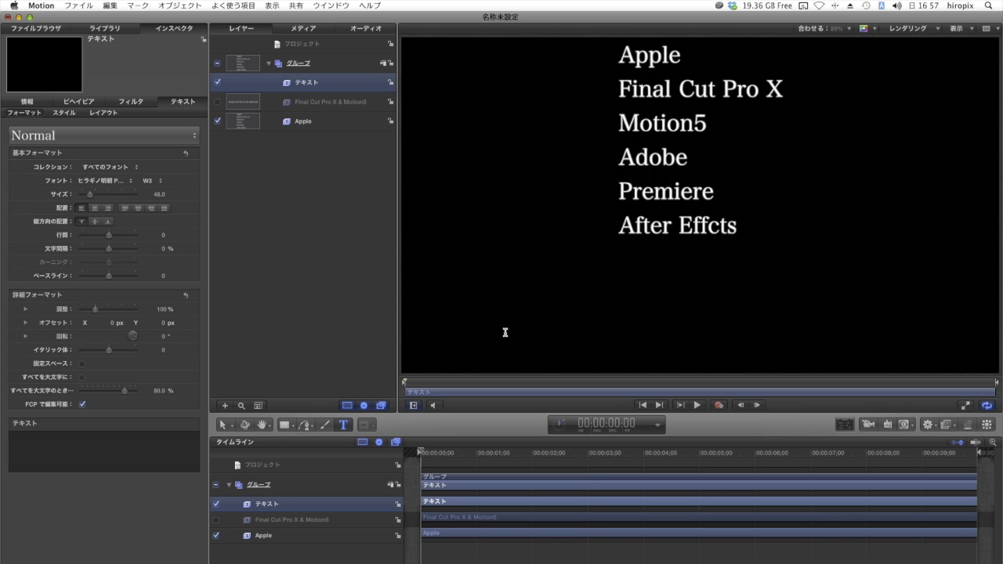
{"action": "type", "text": "8月8"}
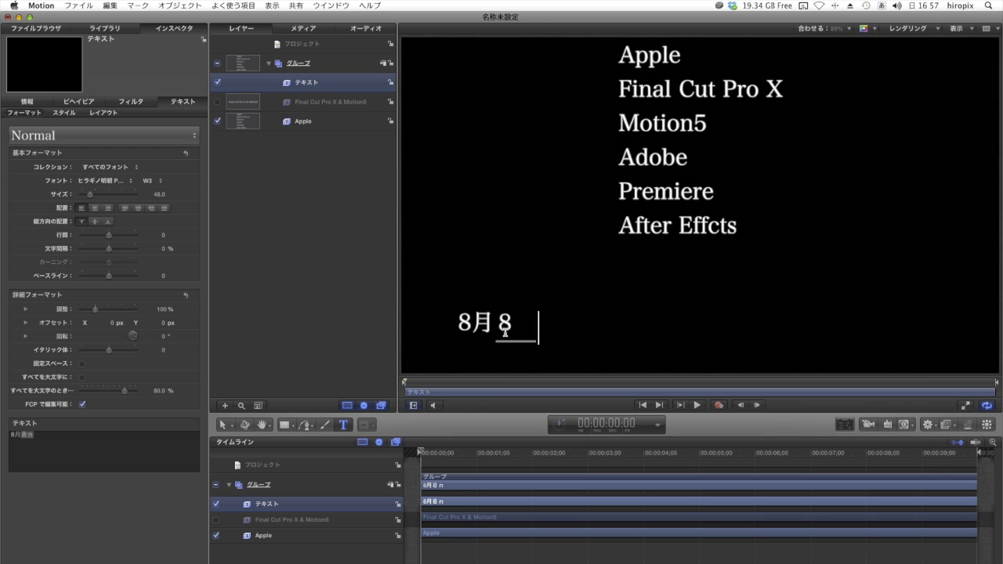
{"action": "type", "text": "日"}
{"action": "key", "text": "Return"}
{"action": "type", "text": "（）"}
{"action": "key", "text": "Return"}
{"action": "key", "text": "Left"}
{"action": "type", "text": "日"}
{"action": "key", "text": "Return"}
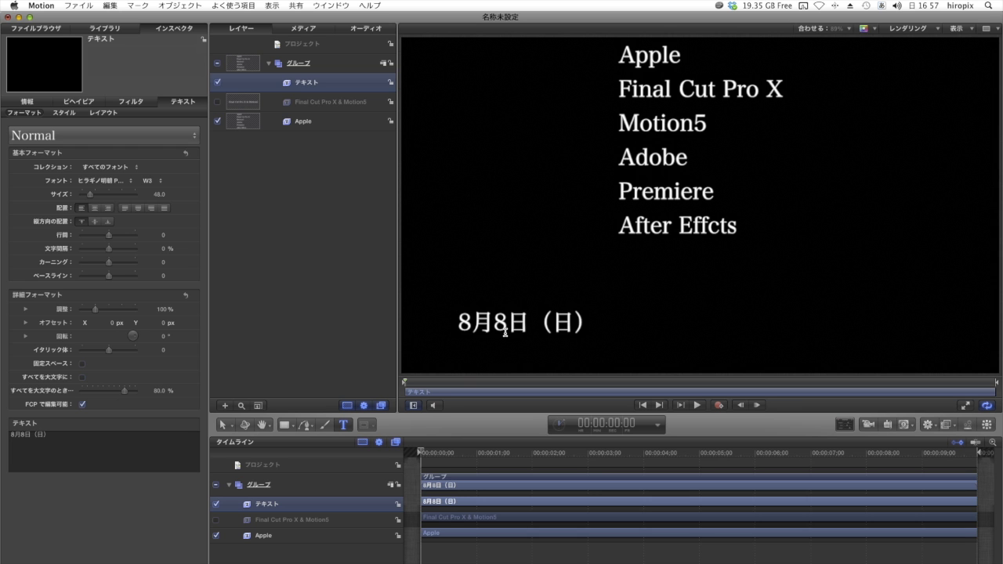
{"action": "key", "text": "Escape"}
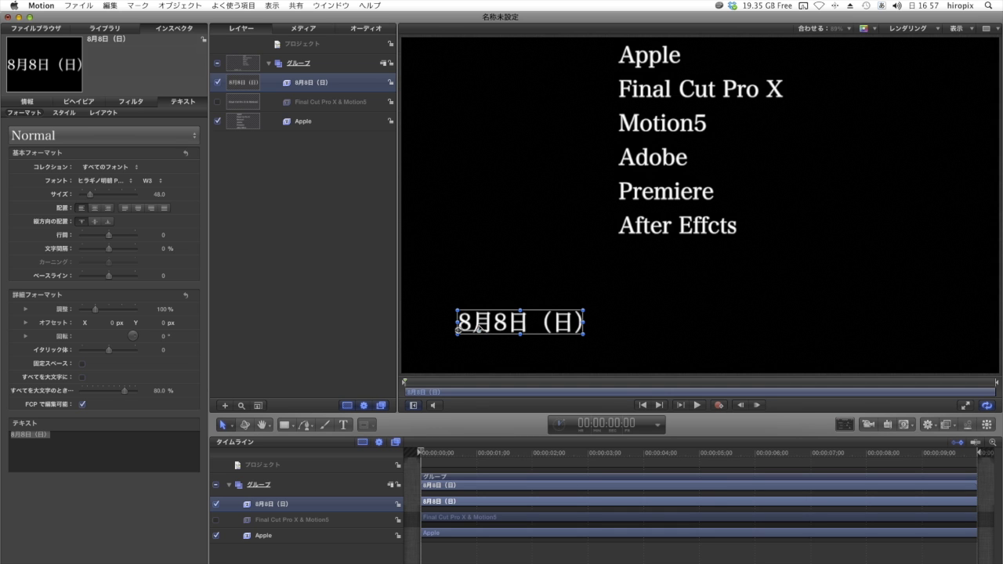
{"action": "double_click", "coordinate": [494, 327]}
- Insert 1 after 8月 so the date reads 8月18日（日）
{"action": "left_click", "coordinate": [493, 328]}
{"action": "type", "text": "1"}
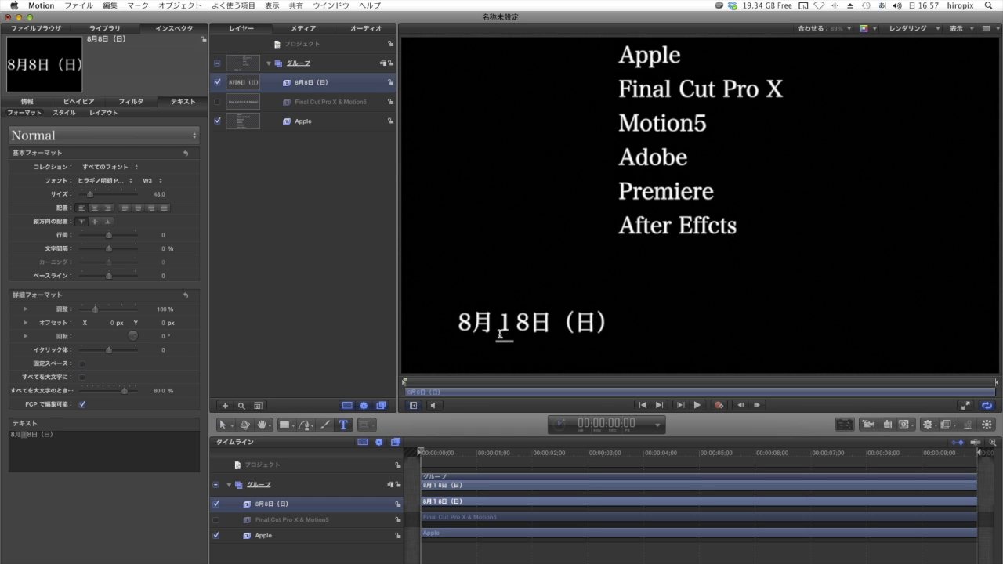
{"action": "key", "text": "Return"}
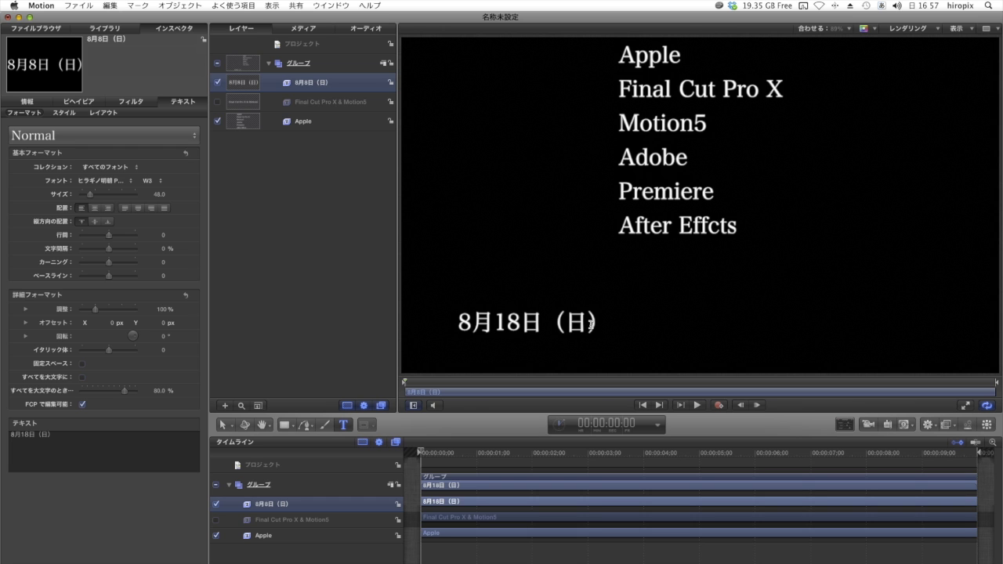
- Enlarge the numerals 8 and 18 to text size 121, leaving the kanji at 48
{"action": "left_click", "coordinate": [471, 328]}
{"action": "double_click", "coordinate": [463, 326]}
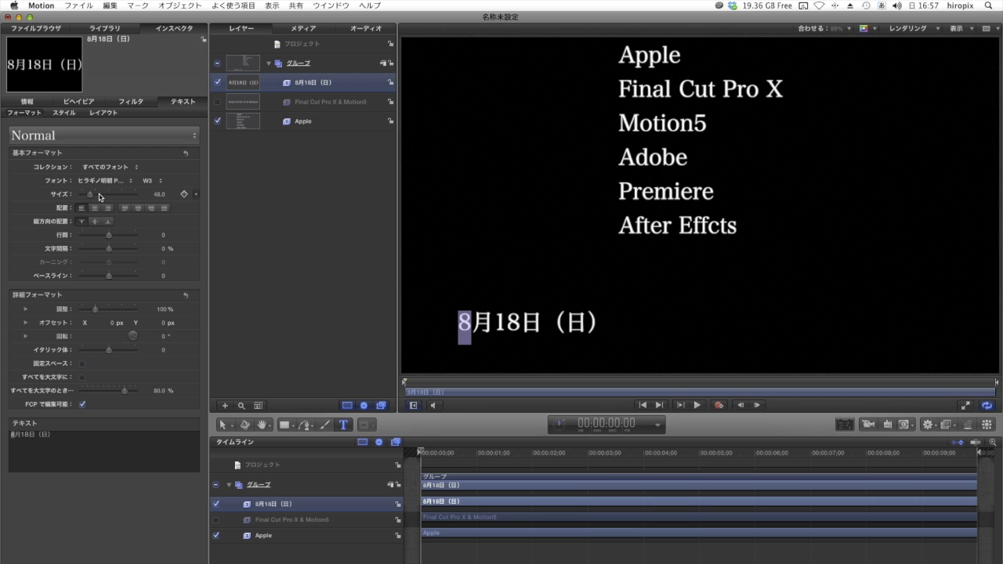
{"action": "left_click_drag", "start_coordinate": [92, 196], "coordinate": [104, 199]}
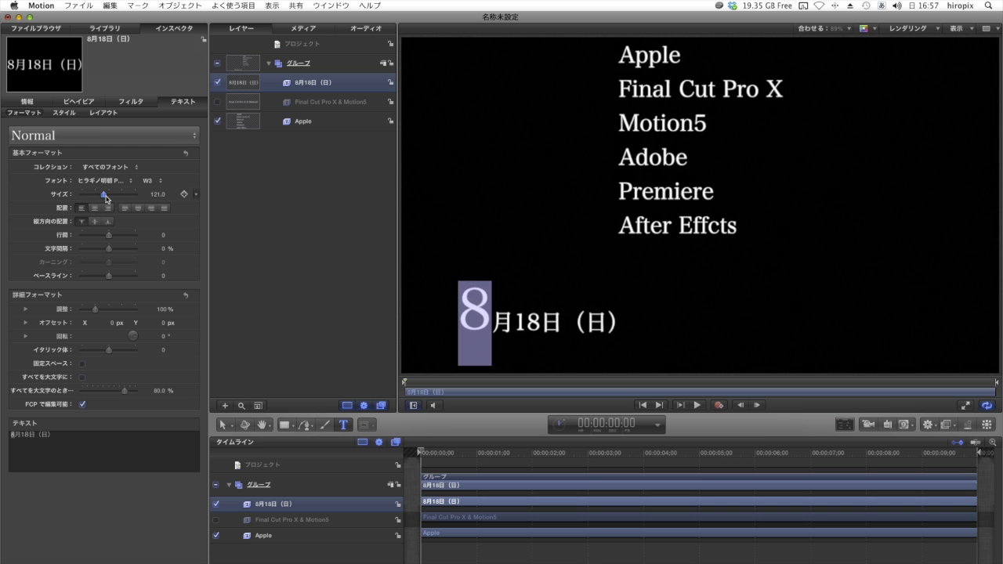
{"action": "left_click", "coordinate": [523, 321]}
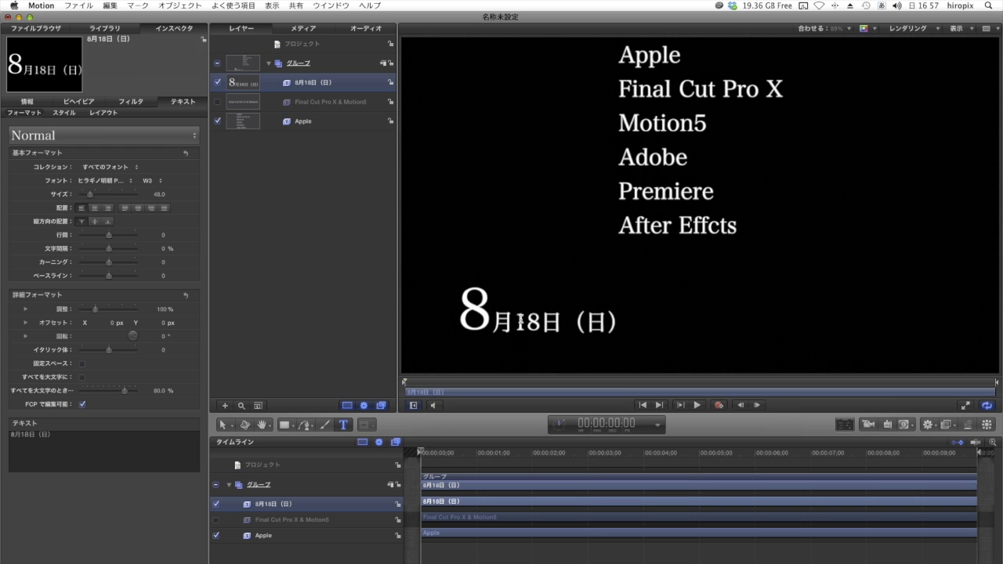
{"action": "left_click_drag", "start_coordinate": [515, 322], "coordinate": [535, 319]}
{"action": "left_click", "coordinate": [475, 319]}
{"action": "left_click_drag", "start_coordinate": [514, 323], "coordinate": [541, 323]}
{"action": "left_click", "coordinate": [156, 193]}
{"action": "type", "text": "121"}
{"action": "key", "text": "Return"}
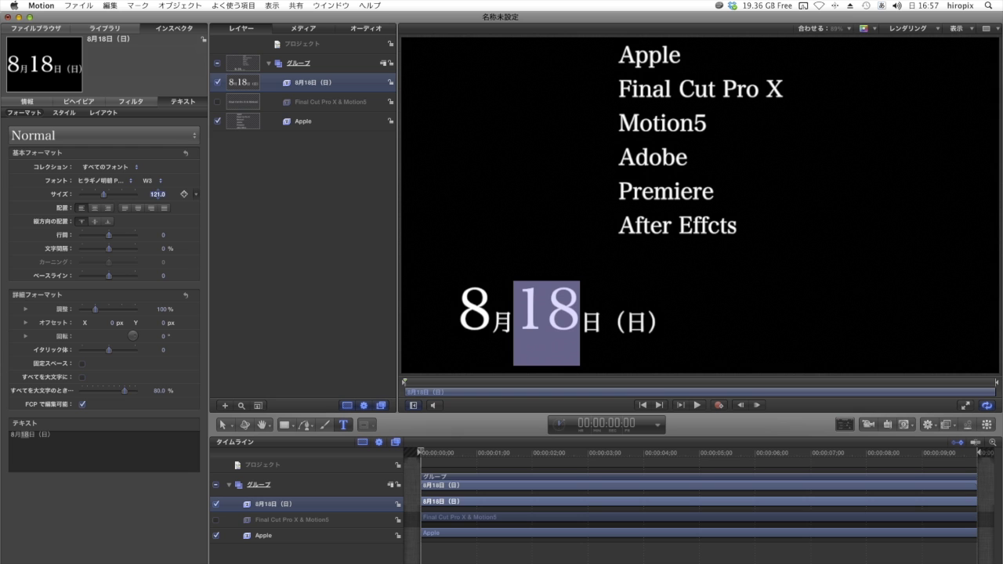
{"action": "left_click", "coordinate": [514, 318]}
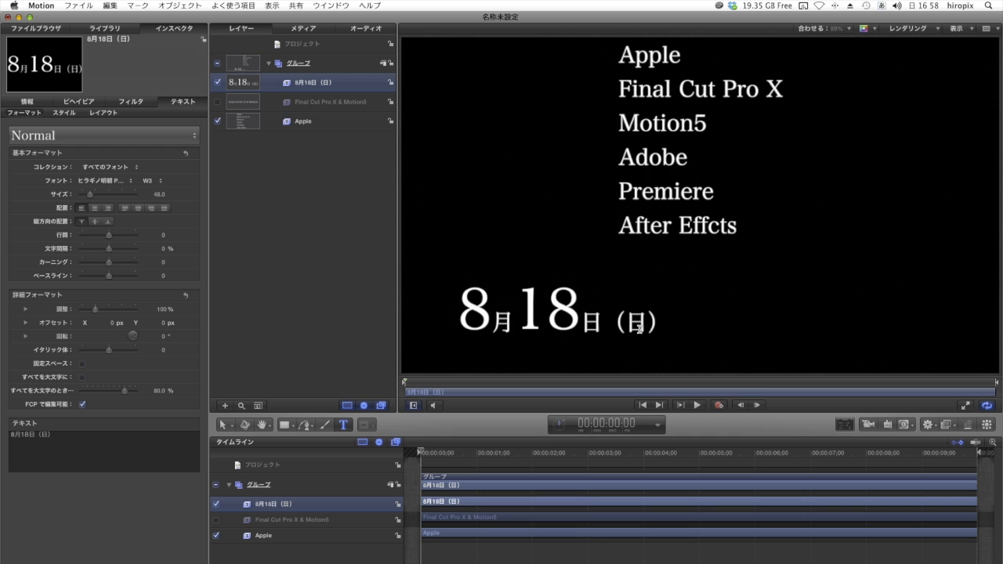
{"action": "double_click", "coordinate": [498, 329]}
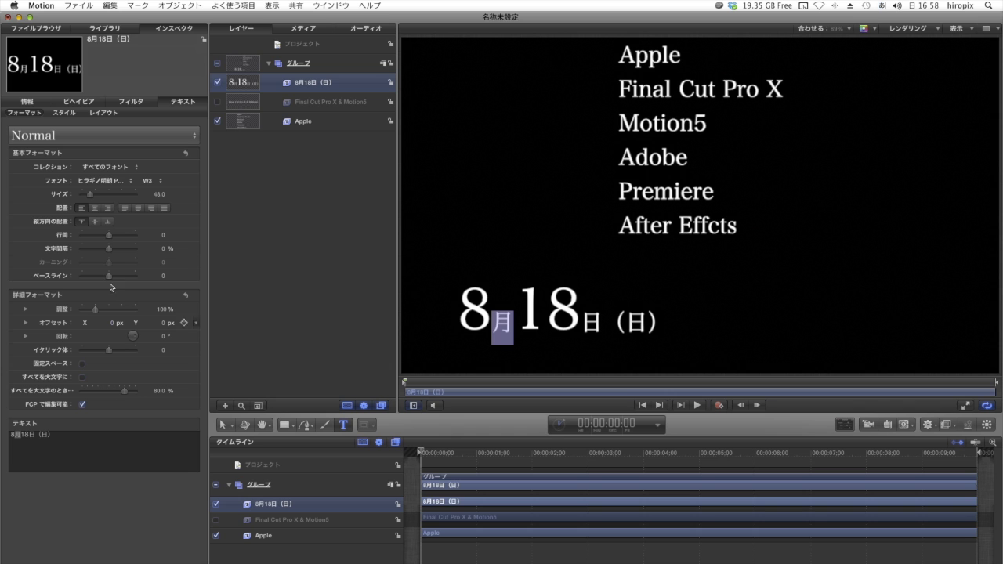
- Raise 月 and 日（日） with a positive baseline offset (28 for 日（日）) beside the large numerals
{"action": "left_click_drag", "start_coordinate": [109, 277], "coordinate": [118, 279]}
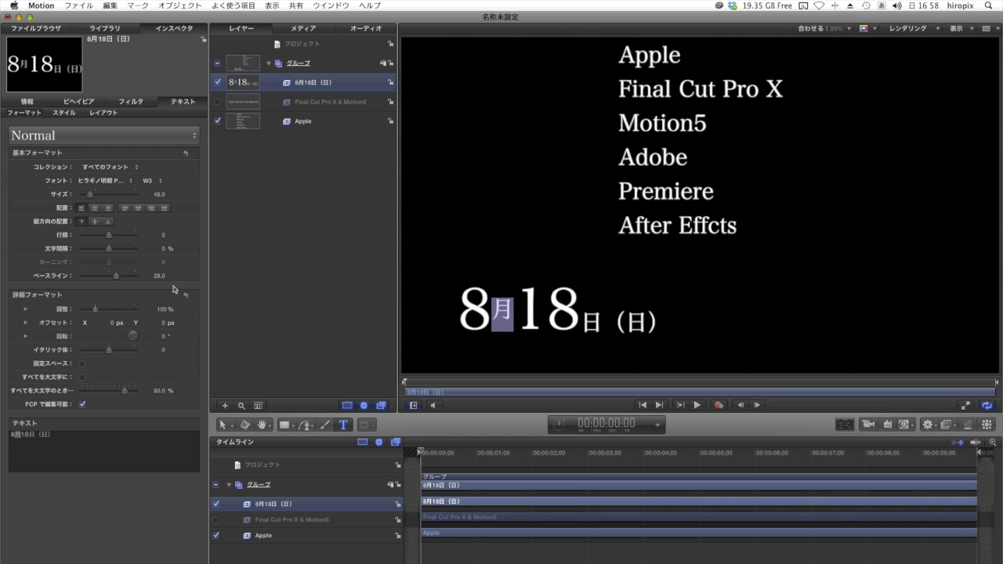
{"action": "left_click", "coordinate": [594, 320]}
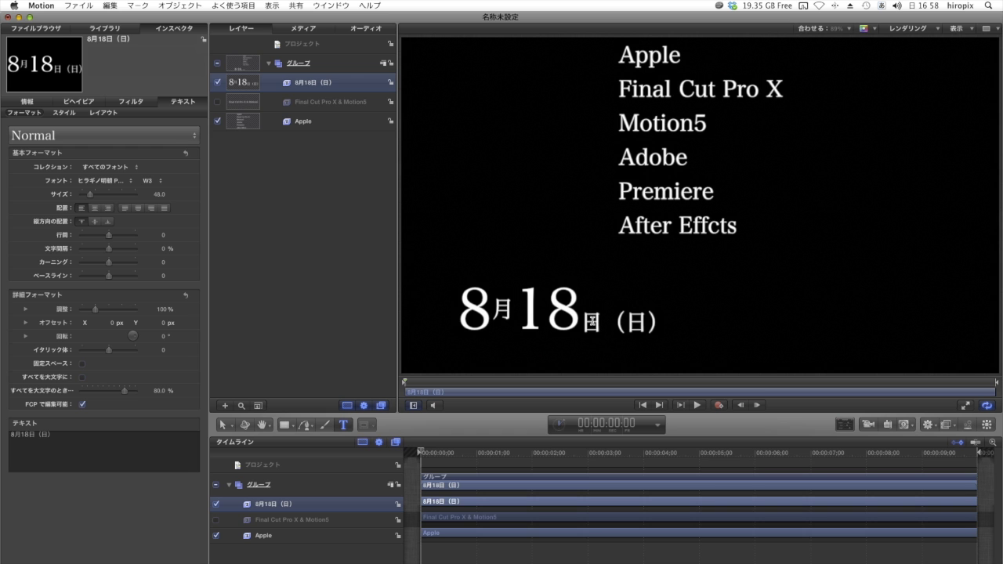
{"action": "left_click_drag", "start_coordinate": [580, 321], "coordinate": [665, 314]}
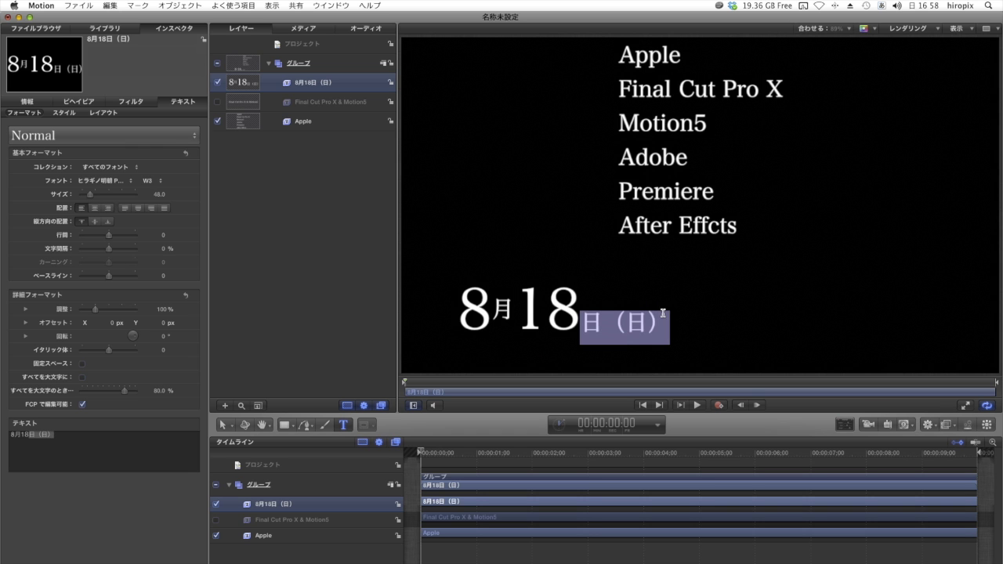
{"action": "left_click", "coordinate": [164, 275]}
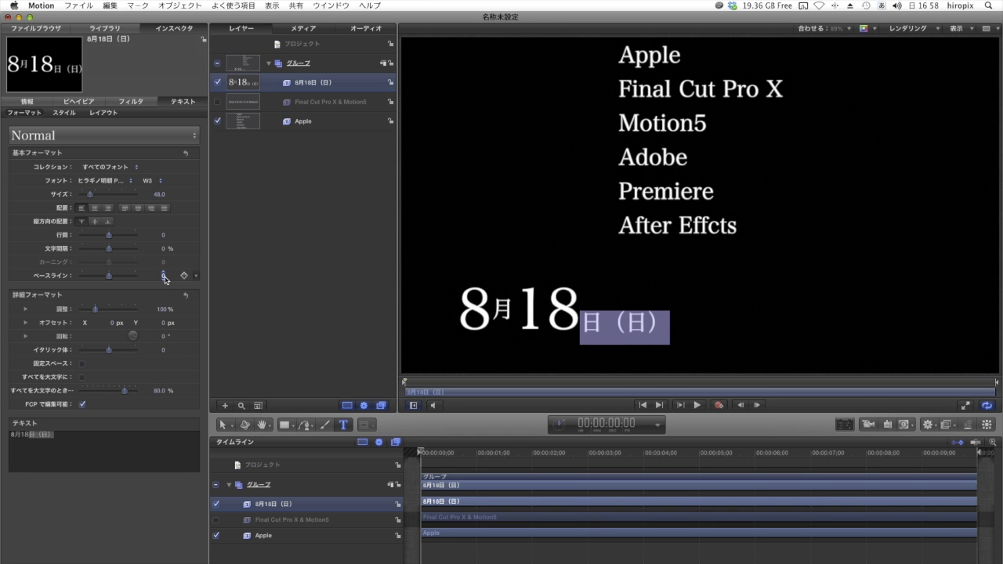
{"action": "type", "text": "28"}
{"action": "key", "text": "Return"}
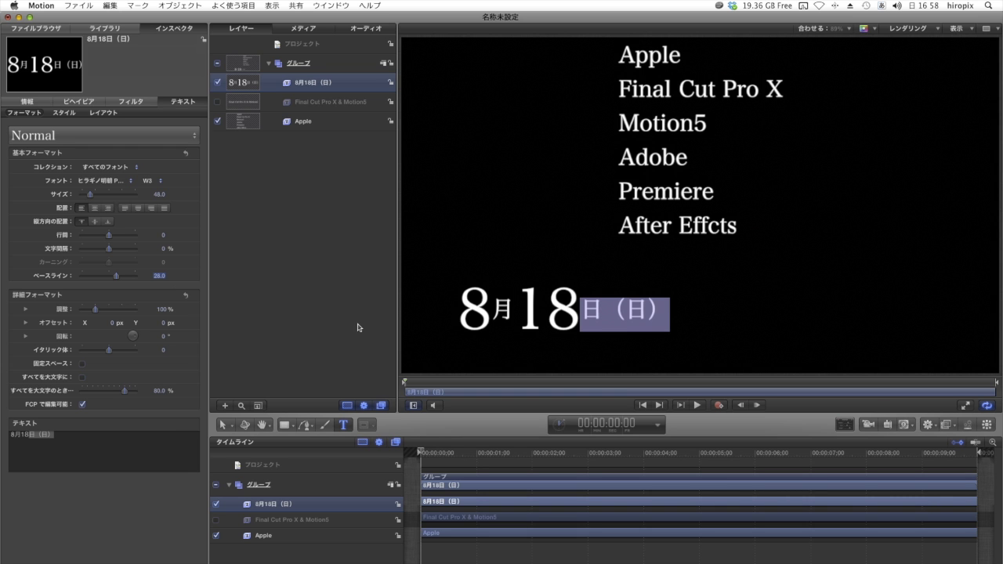
{"action": "left_click", "coordinate": [502, 314]}
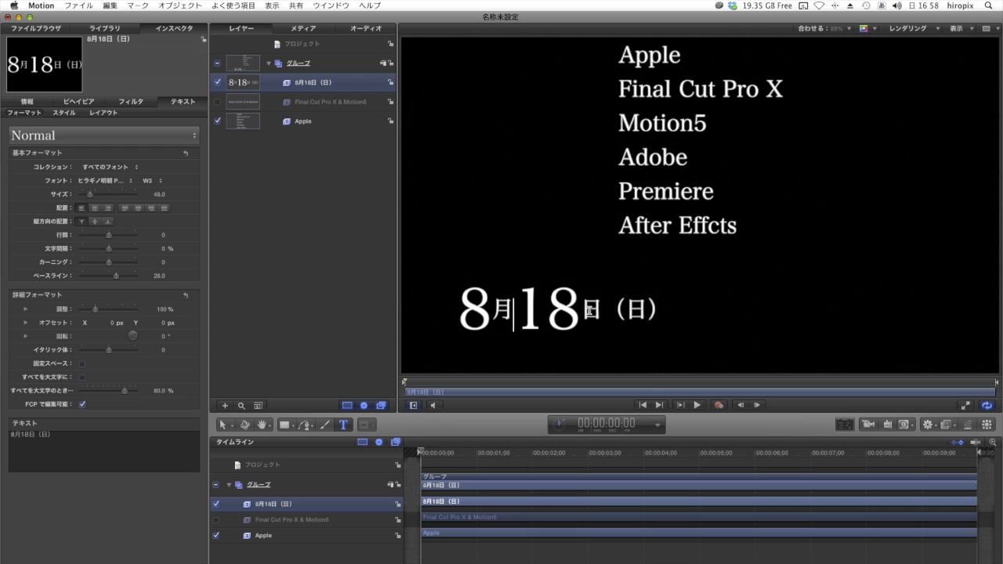
- Tighten the kerning before （日）, then select all the date text to show its position and opacity
{"action": "left_click", "coordinate": [608, 309]}
{"action": "left_click_drag", "start_coordinate": [112, 267], "coordinate": [106, 268]}
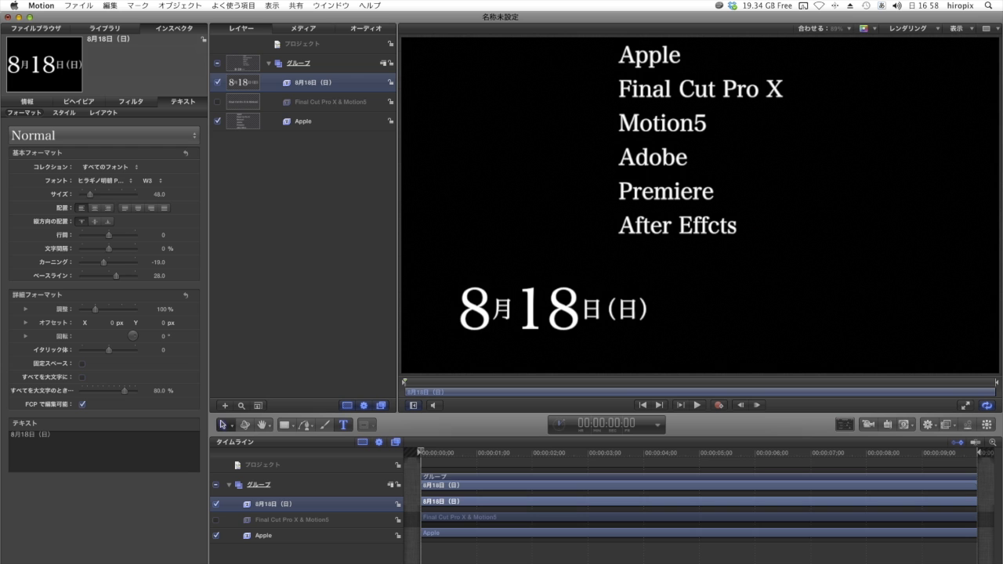
{"action": "key", "text": "super+a"}
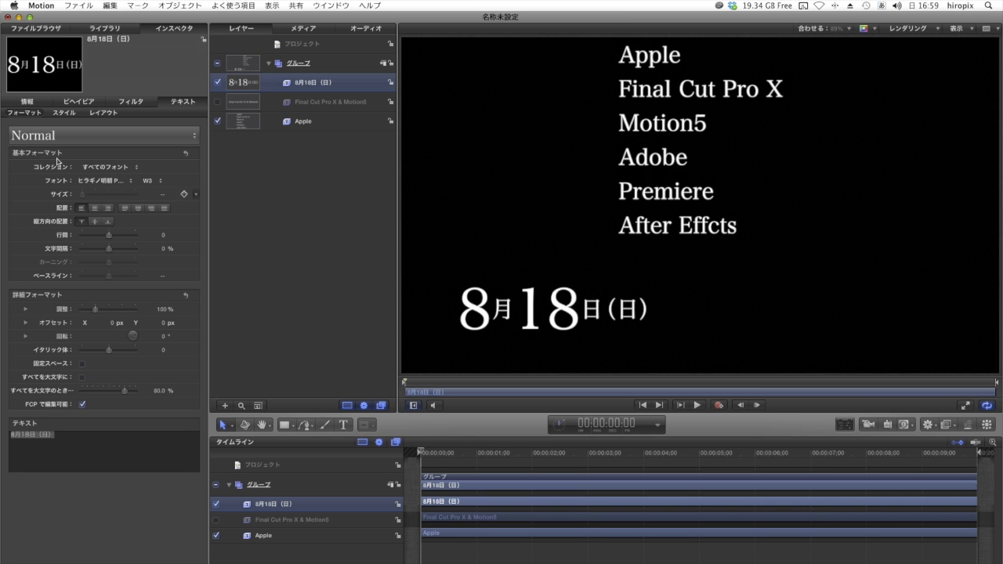
{"action": "left_click", "coordinate": [39, 103]}
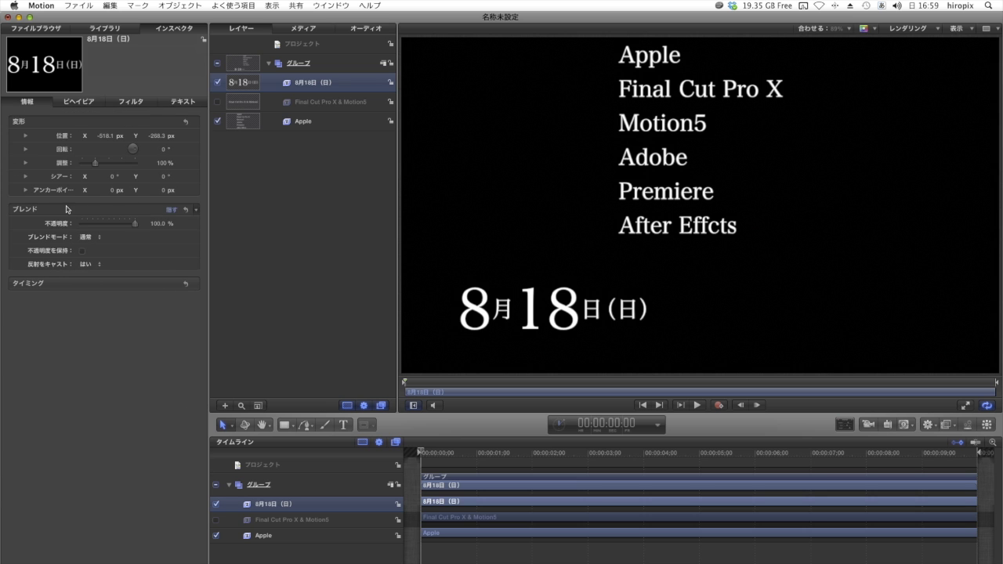